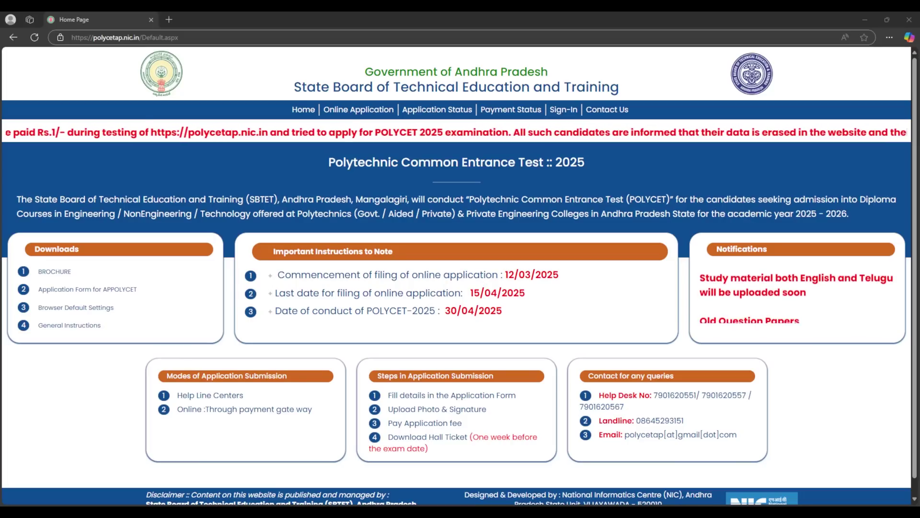
Step: Highlight the key dates (last date 15/04/2025, exam 30/04/2025), then reveal the Online Application registration options
mouse_move(358, 110)
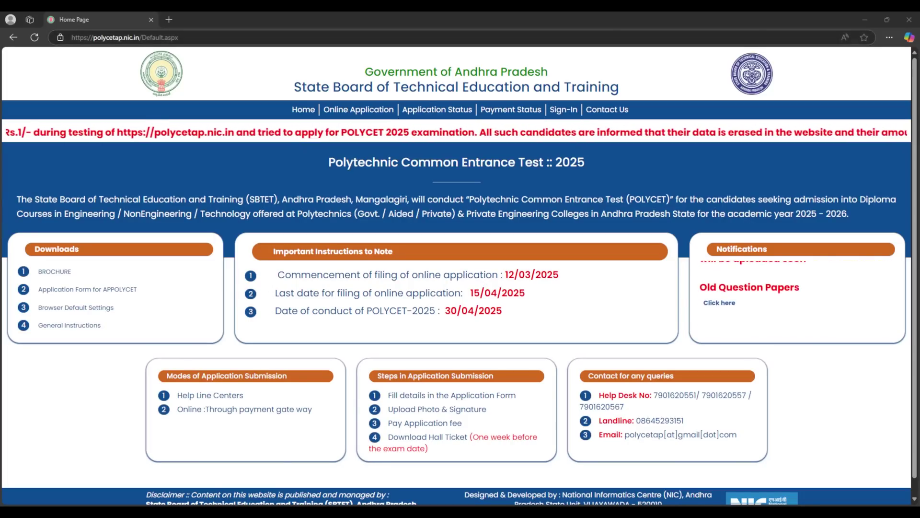
drag(277, 274, 561, 284)
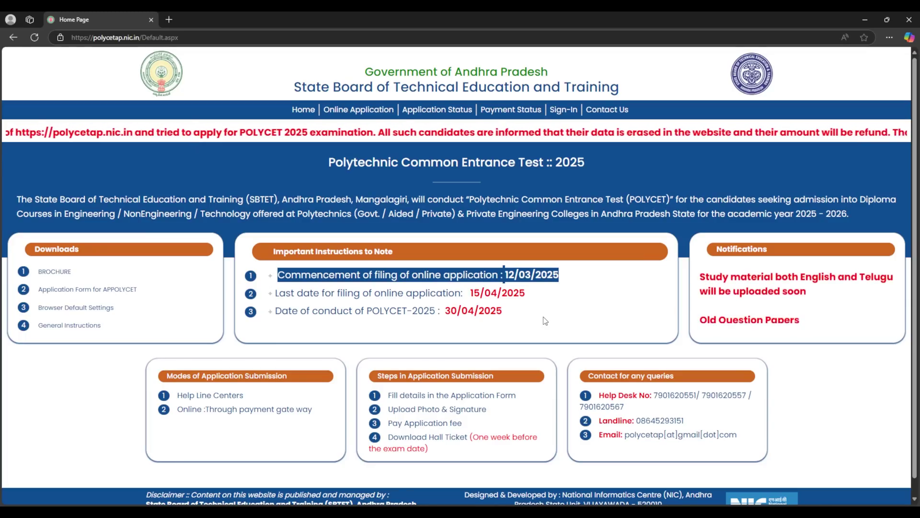
drag(528, 295, 460, 296)
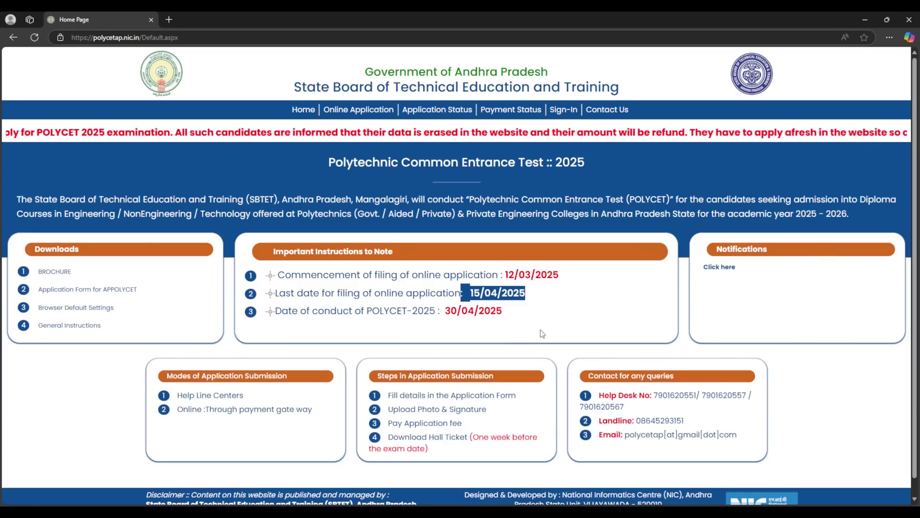
click(559, 318)
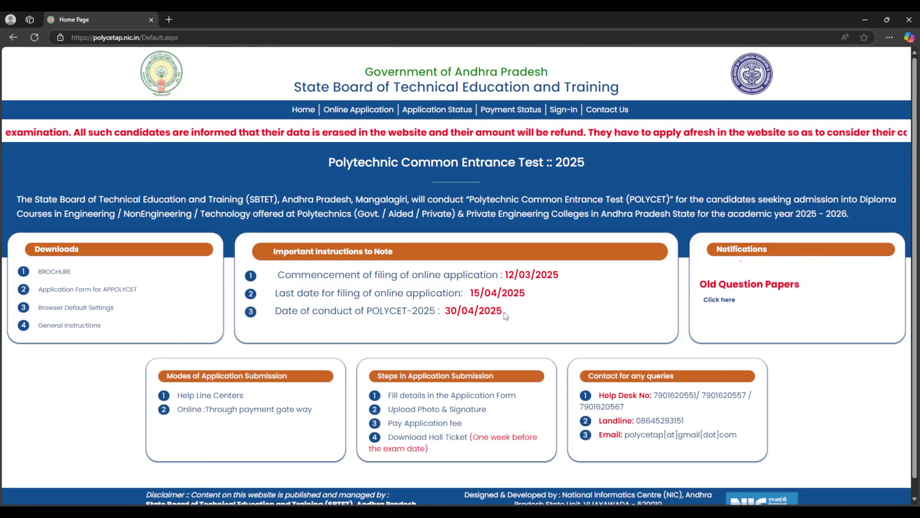
drag(504, 311, 274, 317)
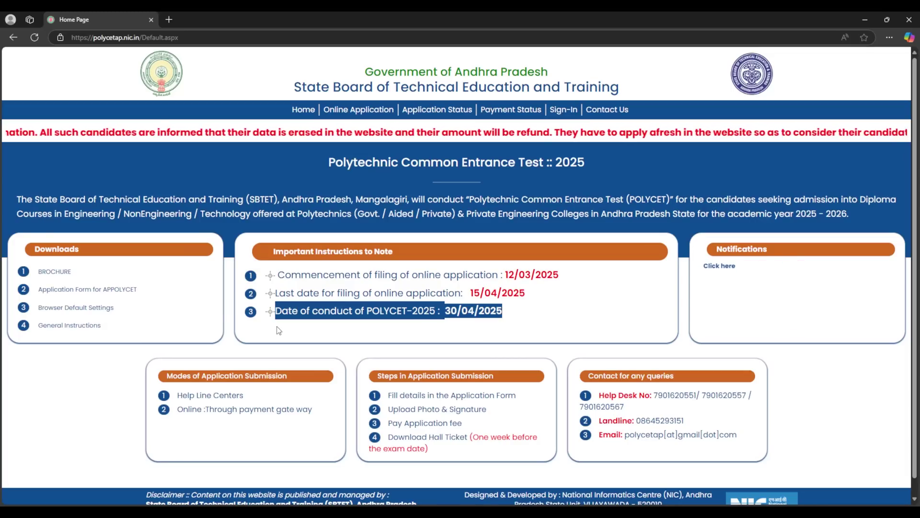
click(520, 334)
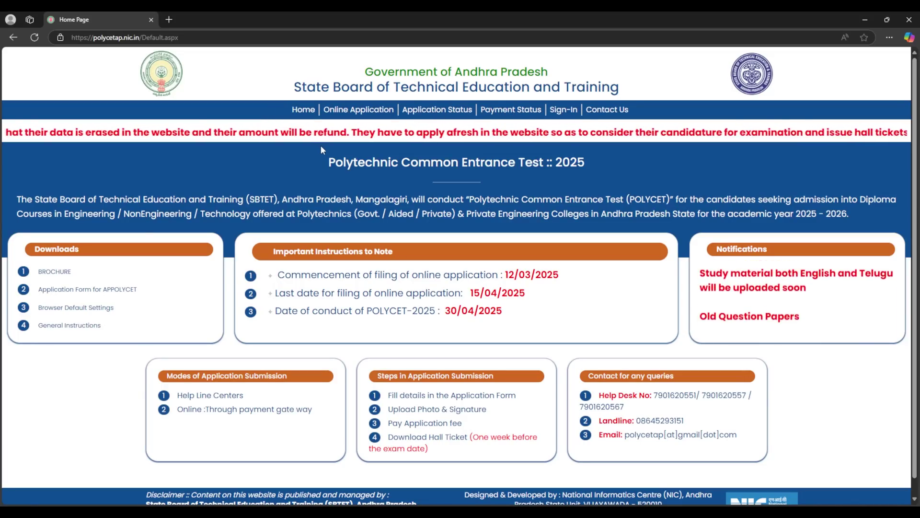
mouse_move(335, 110)
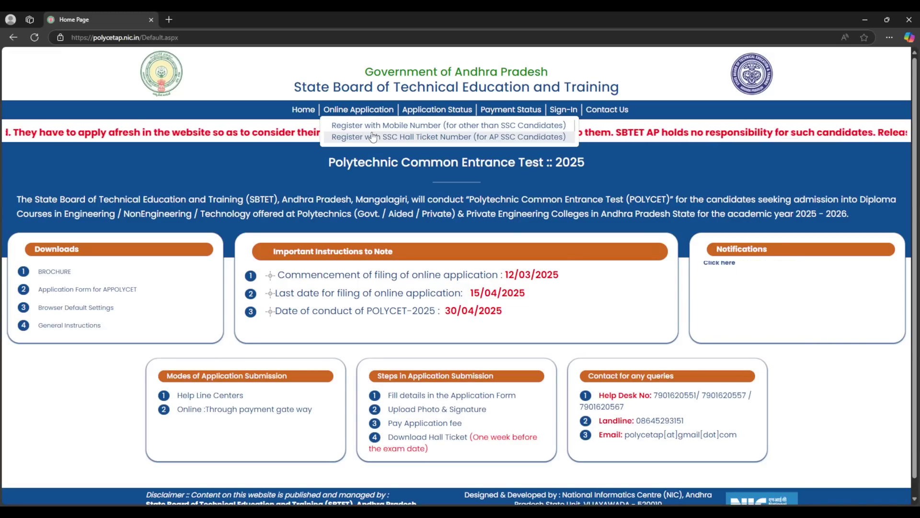
Step: Open the SSC hall ticket registration form and enter the tenth hall ticket number
click(352, 138)
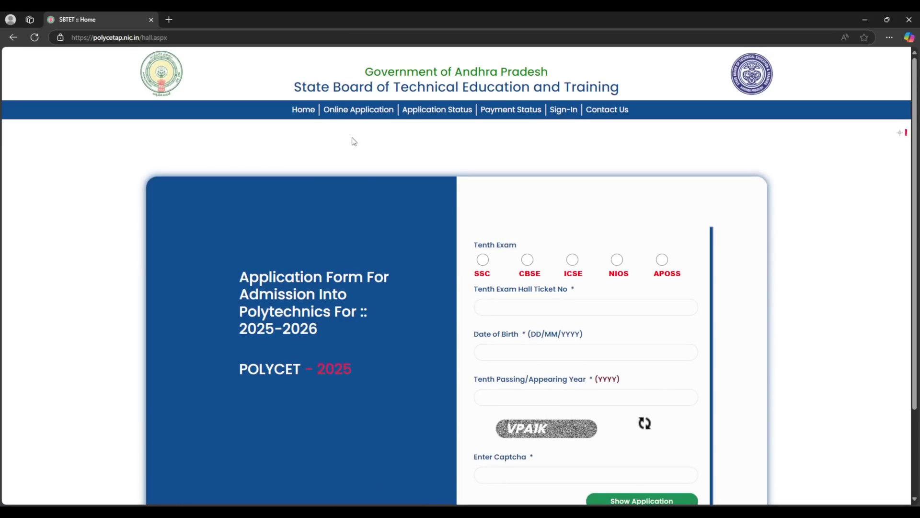
scroll(367, 201, down, 2)
scroll(367, 197, up, 2)
scroll(366, 197, down, 2)
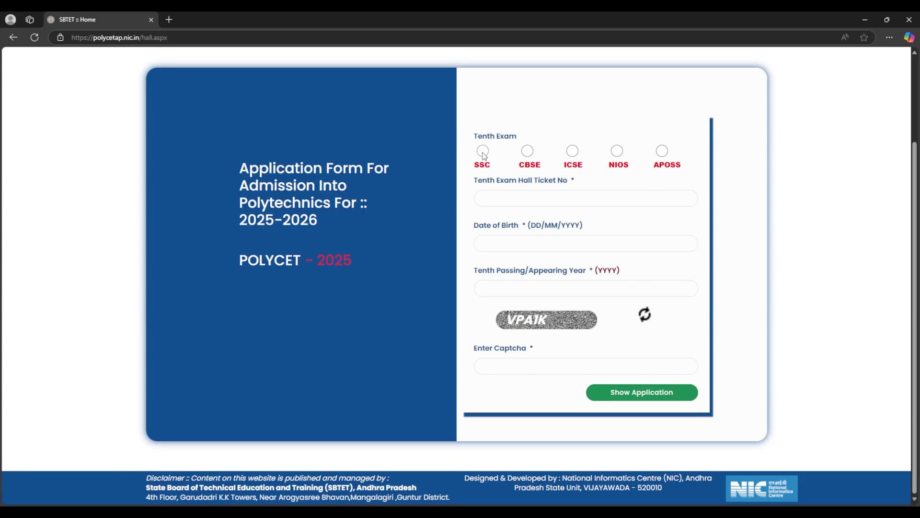
click(512, 208)
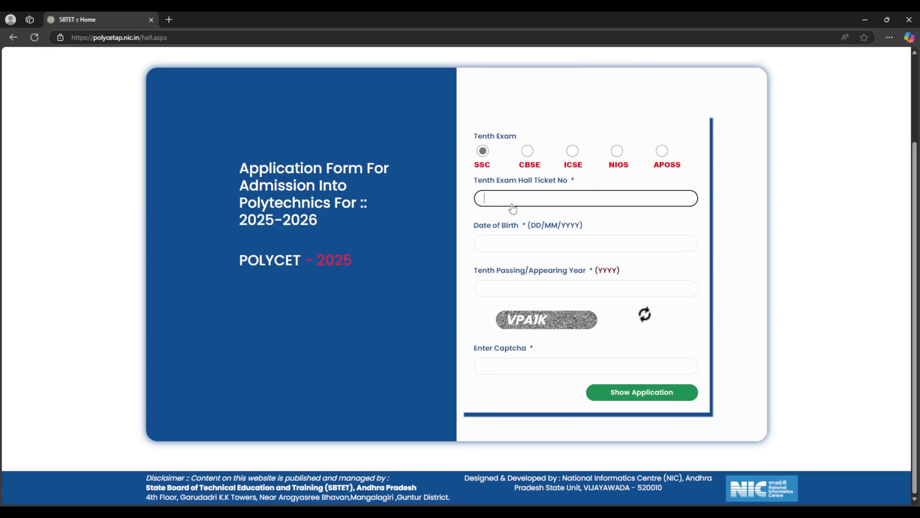
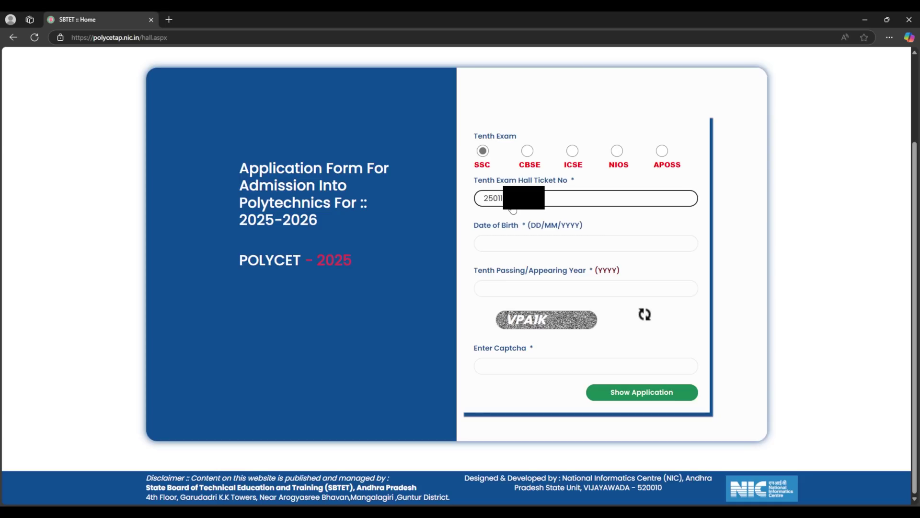
click(513, 242)
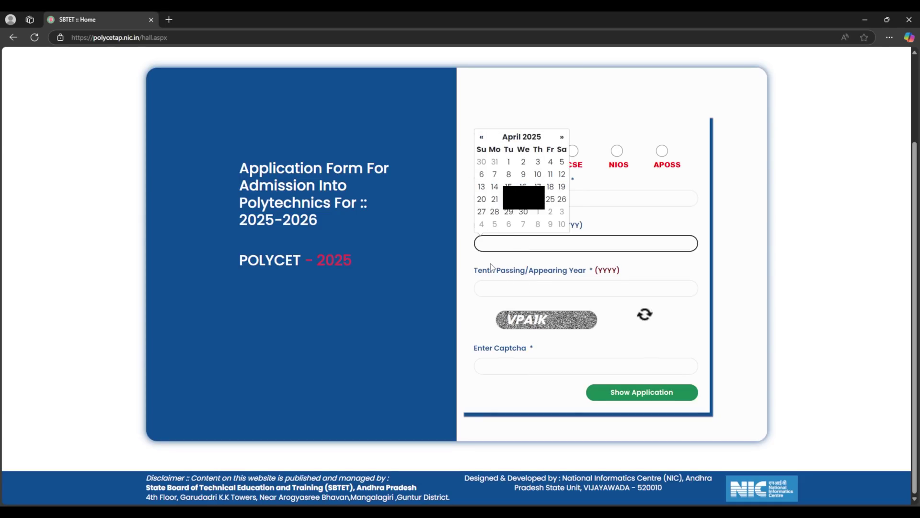
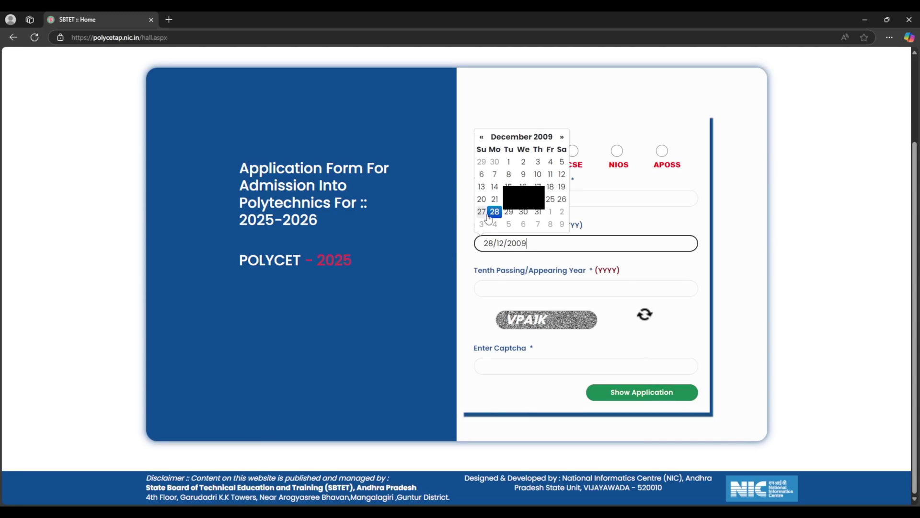
click(497, 215)
click(542, 289)
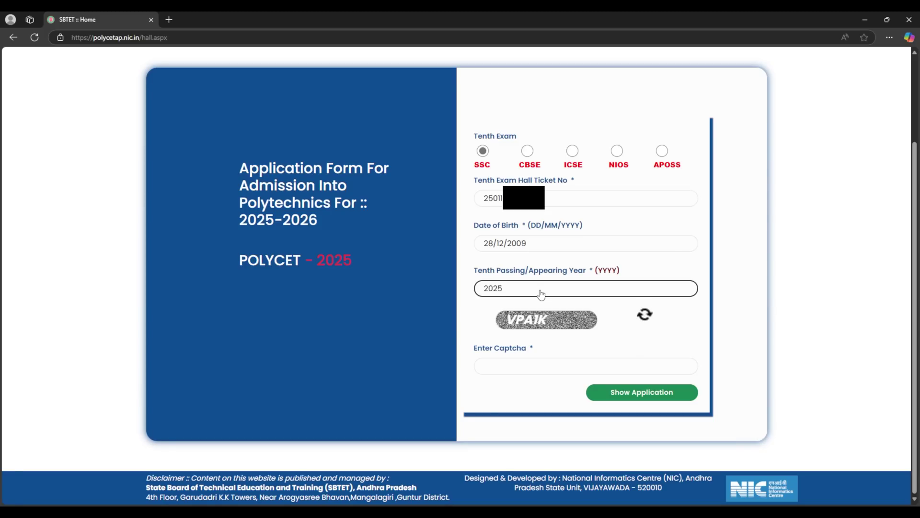
click(512, 369)
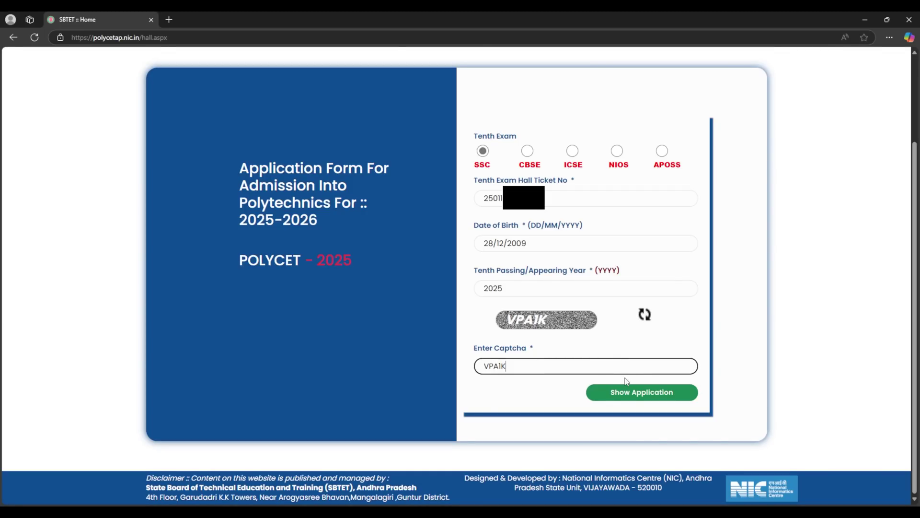
click(625, 392)
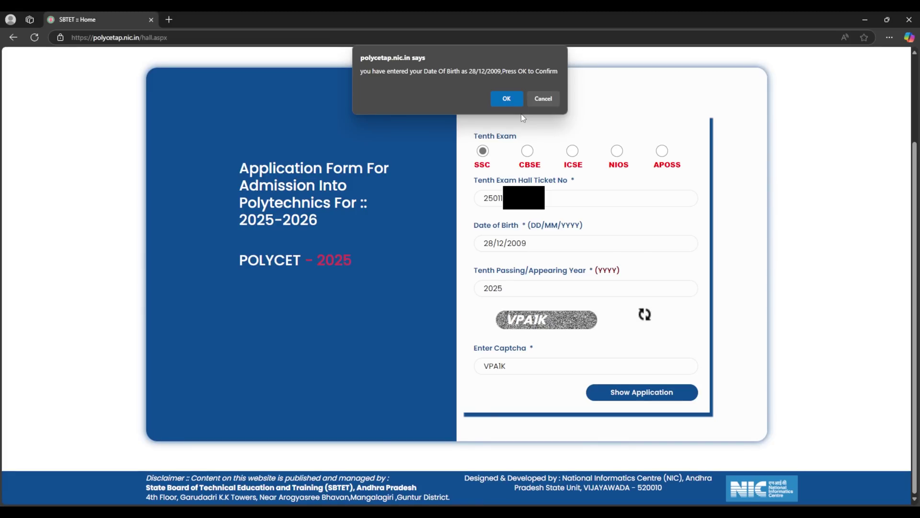
Step: Confirm the birth date, fill in the mobile number and set the district to Srikakulam
click(512, 99)
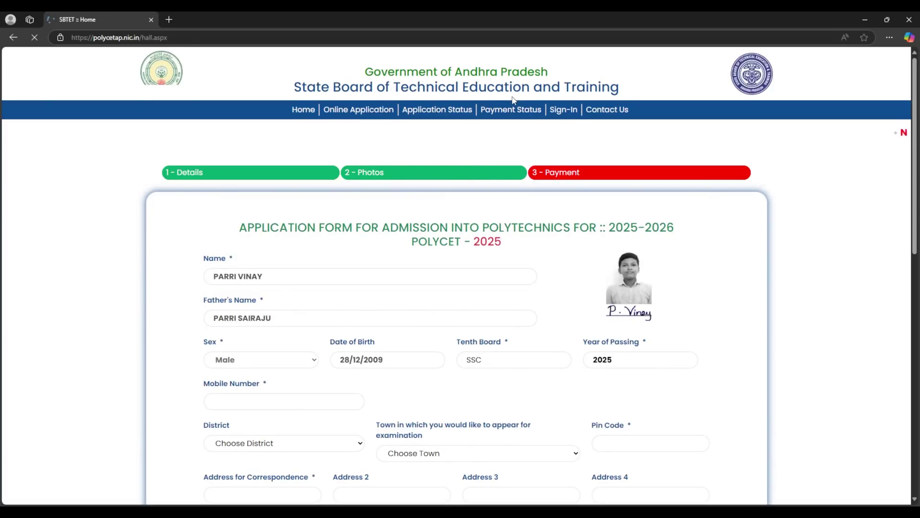
scroll(512, 98, down, 2)
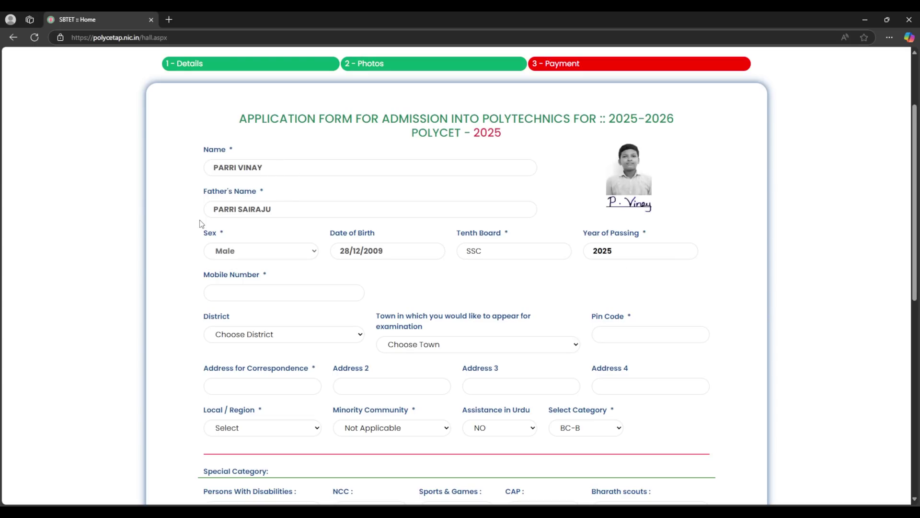
scroll(294, 216, down, 3)
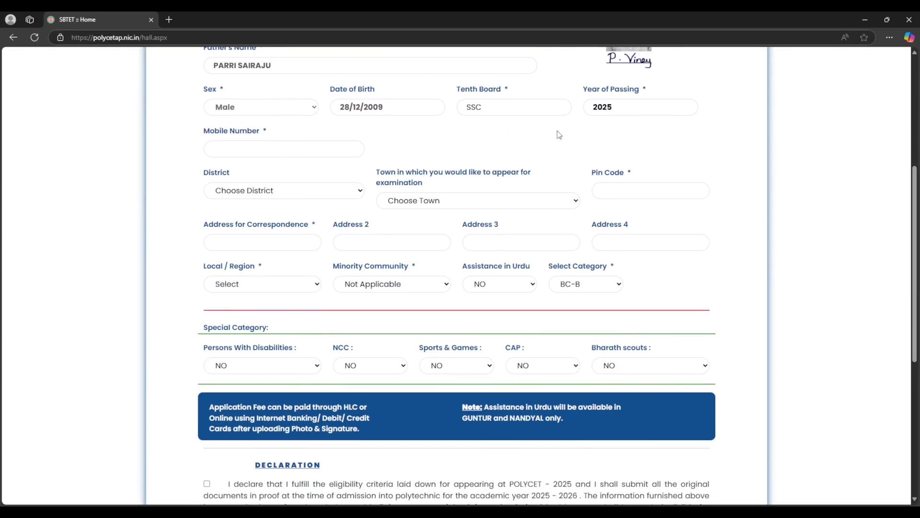
click(231, 152)
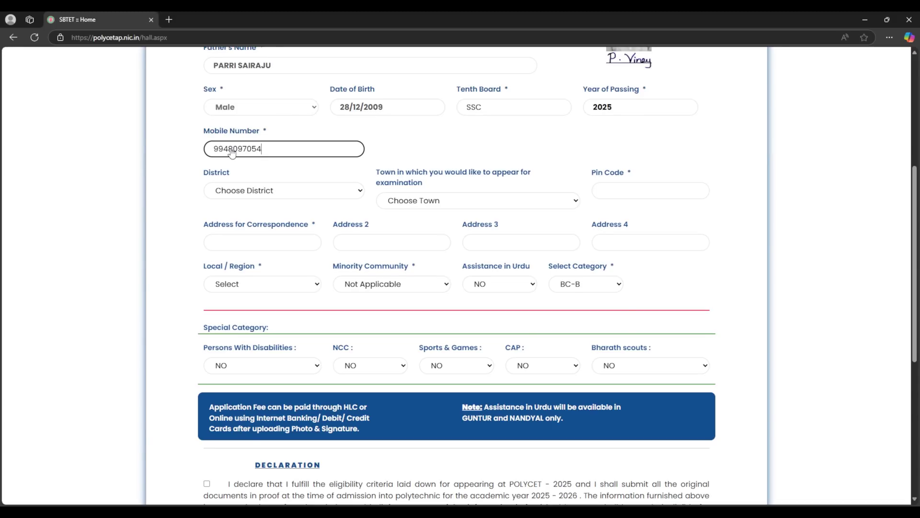
click(274, 197)
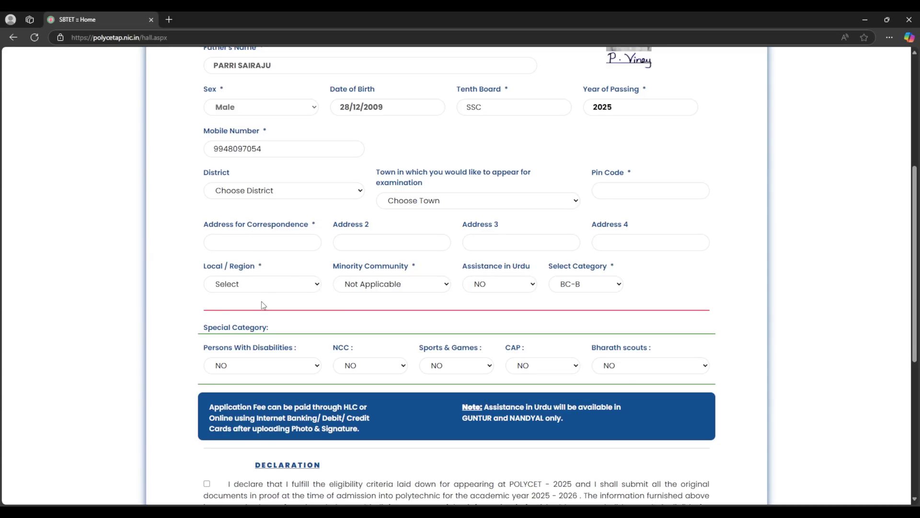
click(262, 453)
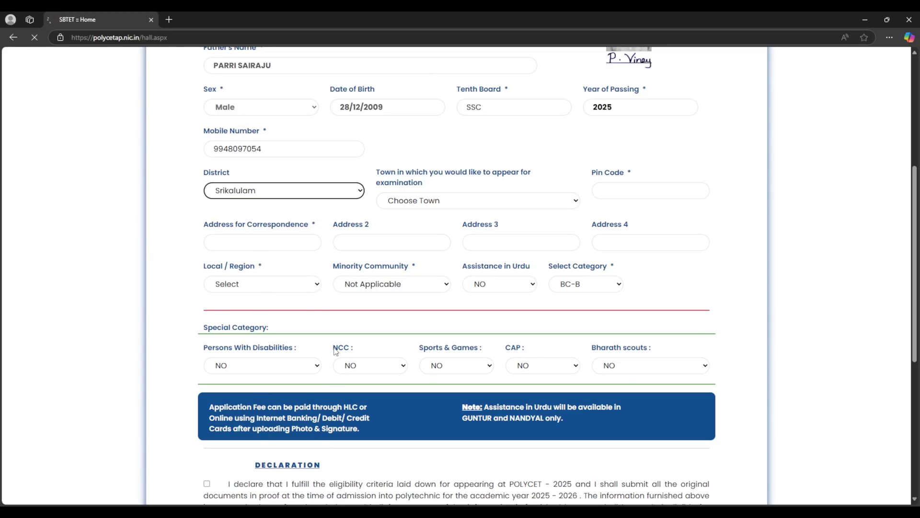
Step: Choose SRIKAKULAM as the exam town and enter the candidate's 6-digit pin code
scroll(427, 203, down, 5)
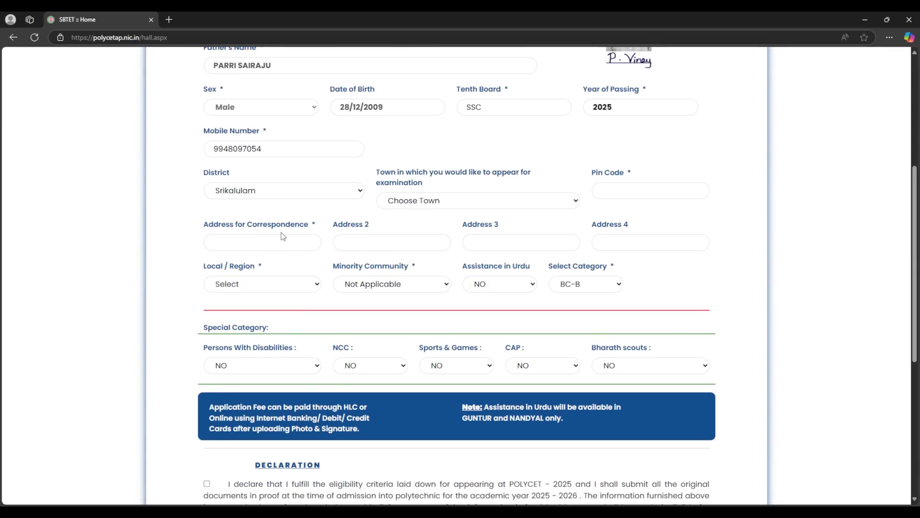
click(405, 206)
click(404, 241)
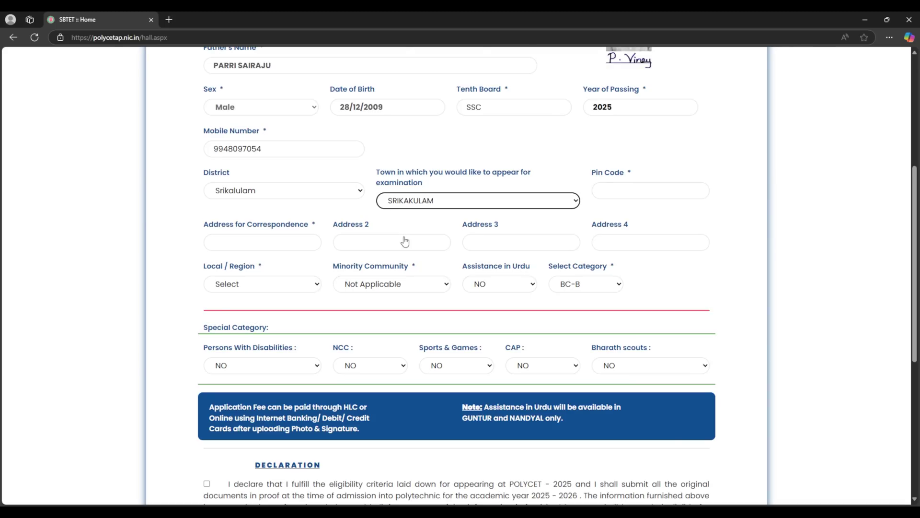
click(619, 195)
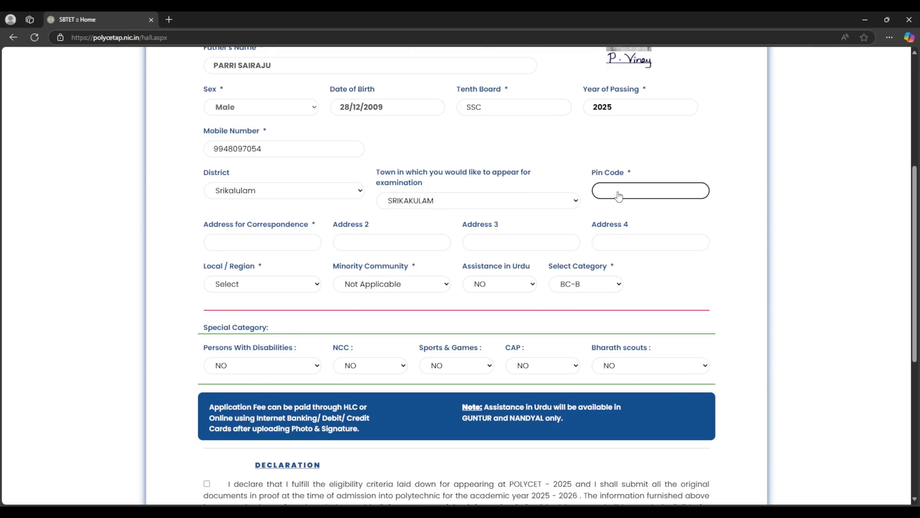
text(532322)
click(185, 216)
Step: Type the first correspondence address line and correct the typo in its locality name
scroll(184, 215, down, 3)
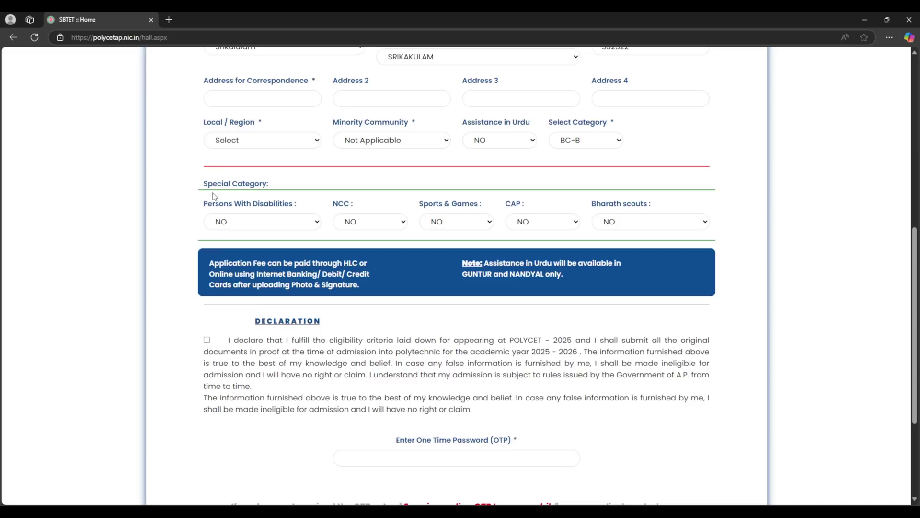
click(235, 99)
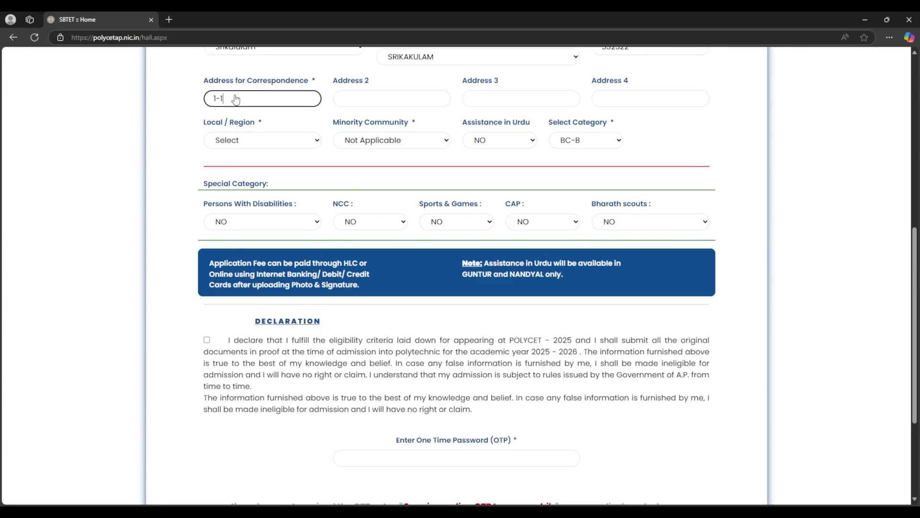
click(379, 102)
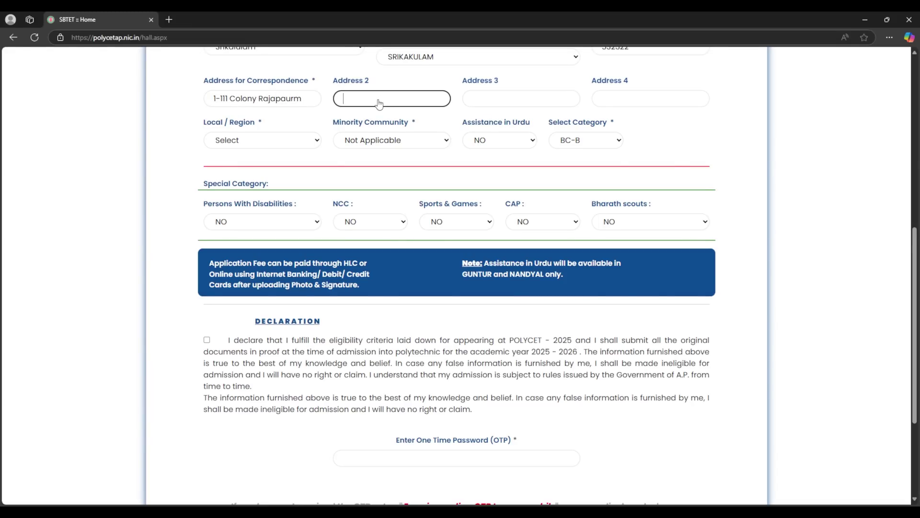
click(286, 103)
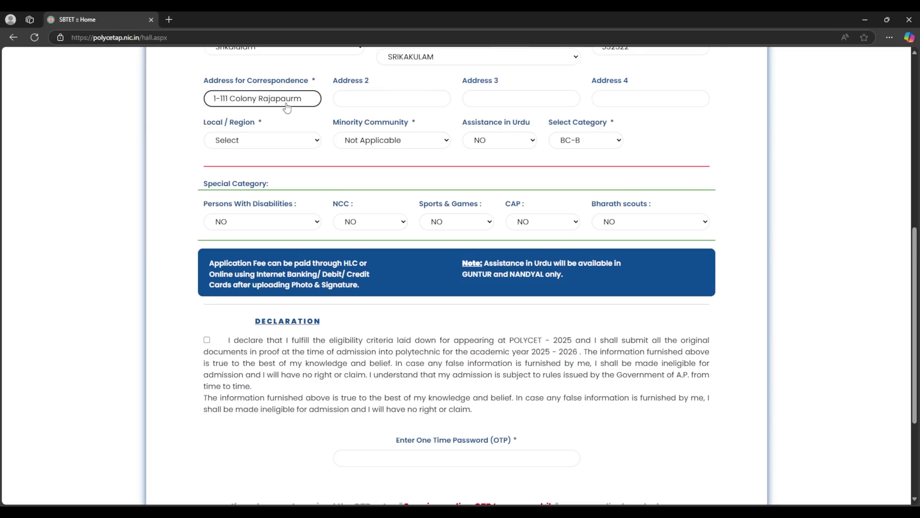
key(BackSpace)
text(u)
key(Right)
key(BackSpace)
key(Delete)
text(ra)
Step: Fill the second and third address lines with the village name and district, fixing a misspelling
click(372, 103)
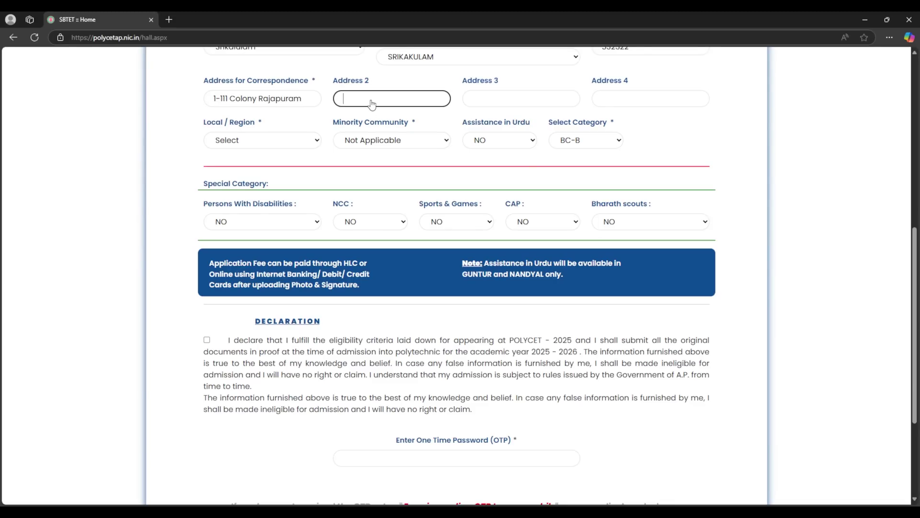
text(Kavi)
text(di)
key(BackSpace)
key(BackSpace)
text(ti)
click(489, 105)
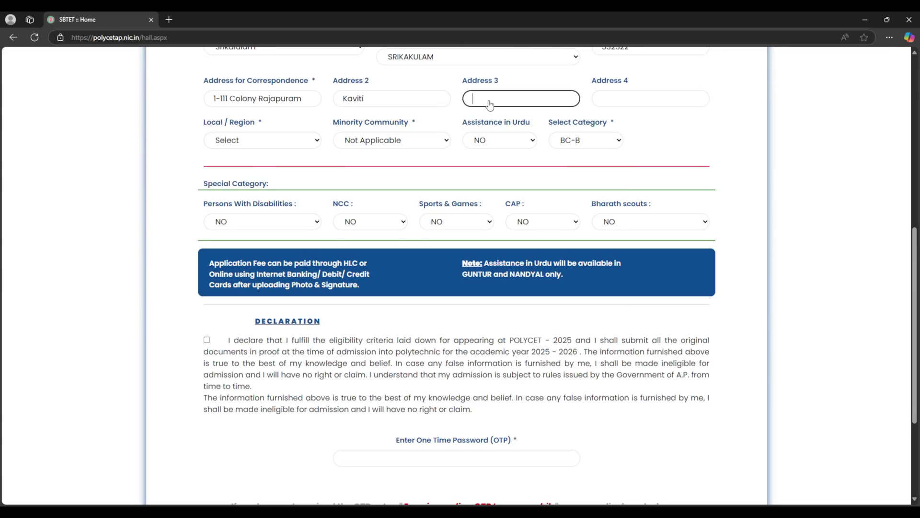
text(Srikakulam)
click(255, 145)
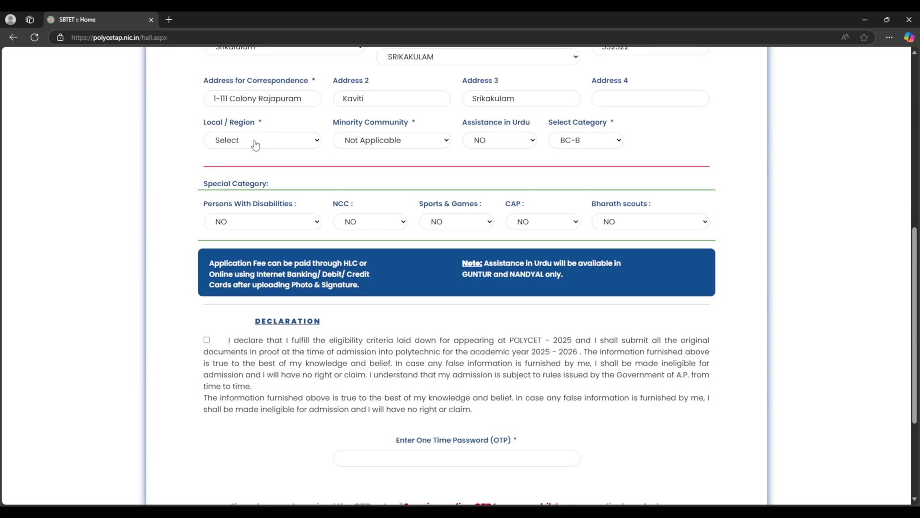
Step: Choose Andhra University Region as Local / Region and scroll down to the declaration
click(251, 178)
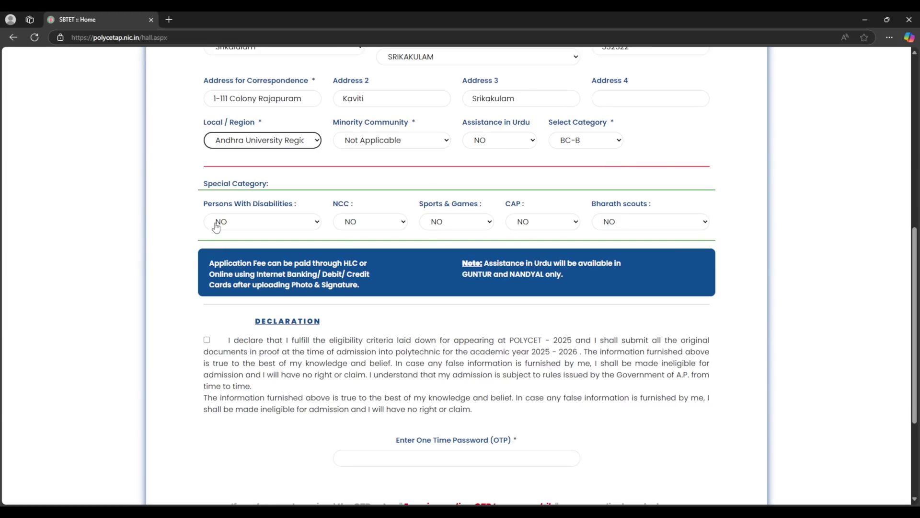
scroll(316, 237, down, 3)
scroll(297, 233, up, 3)
scroll(361, 308, down, 3)
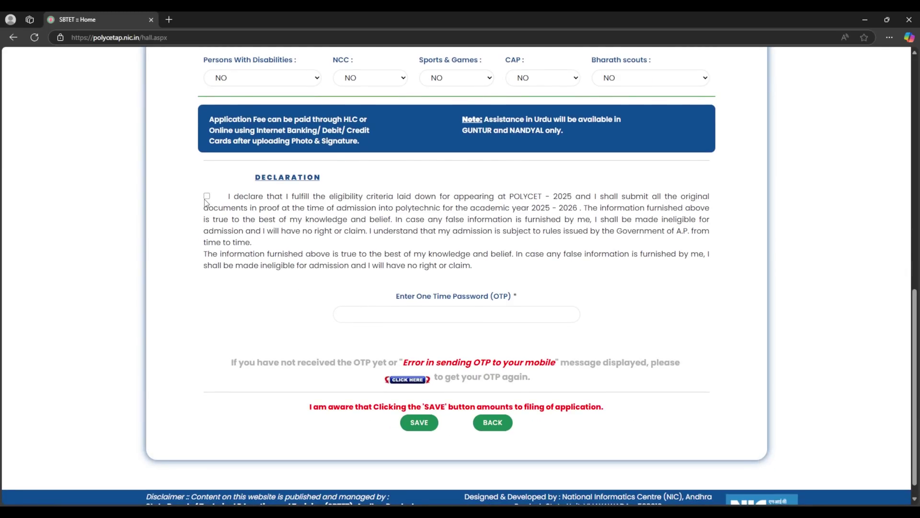
Step: Accept the declaration, enter the OTP received on the mobile, and save the application
click(206, 196)
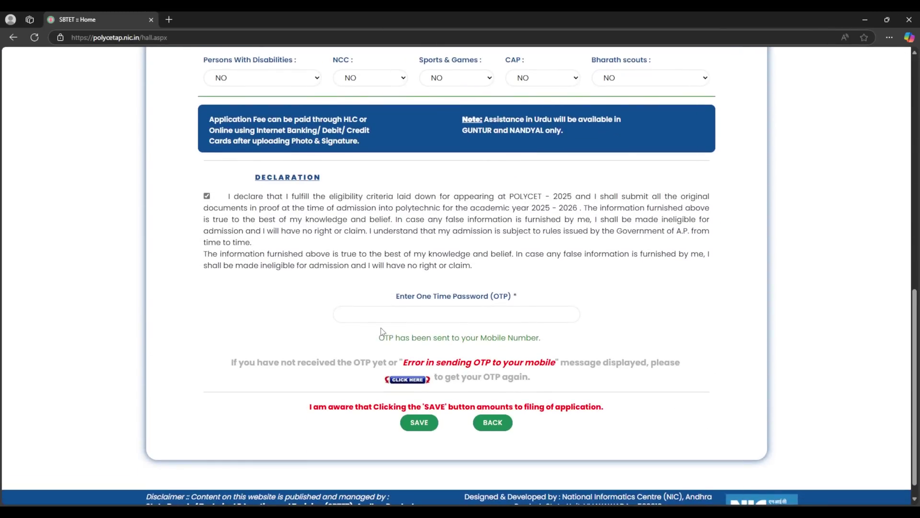
click(379, 320)
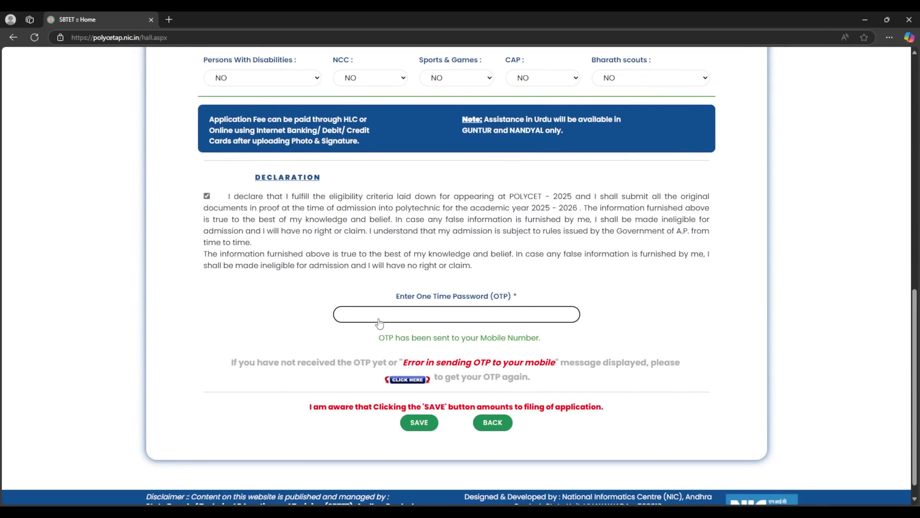
click(424, 423)
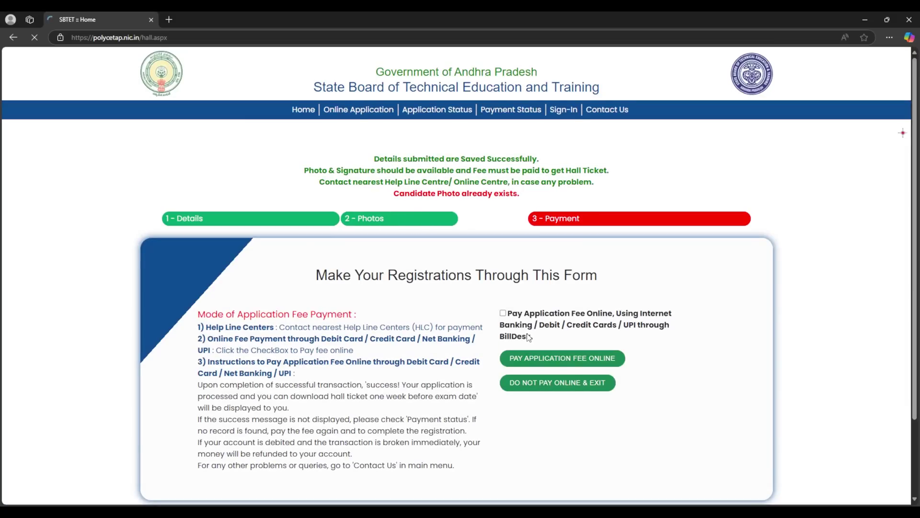
Step: Opt to pay the application fee online and confirm the redirect to the BillDesk gateway
scroll(527, 334, down, 1)
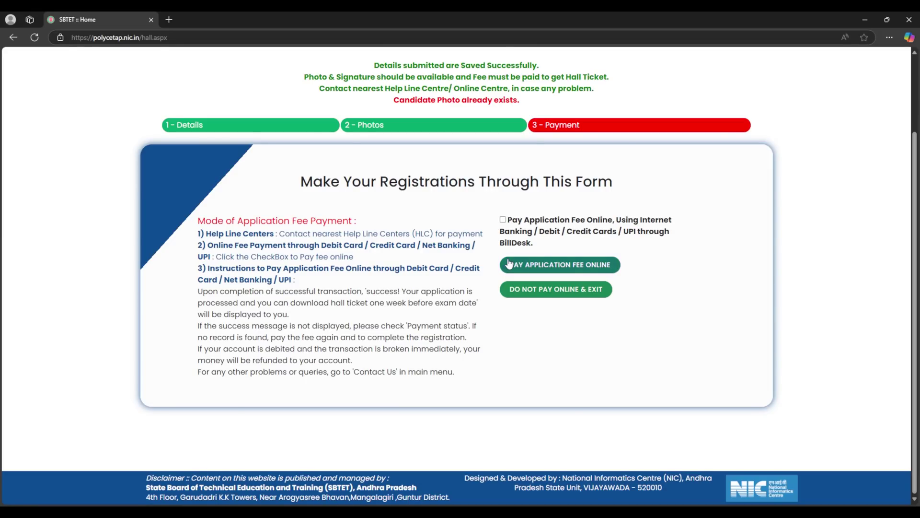
click(502, 220)
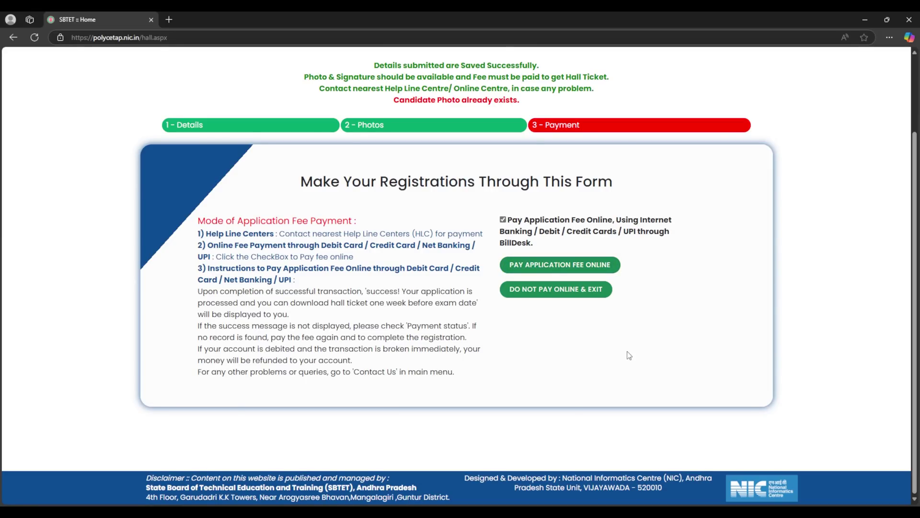
click(559, 267)
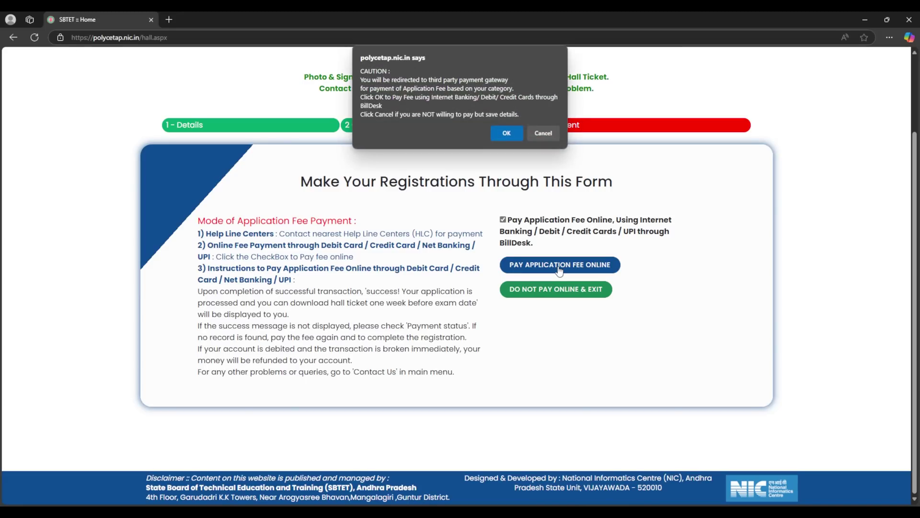
click(506, 134)
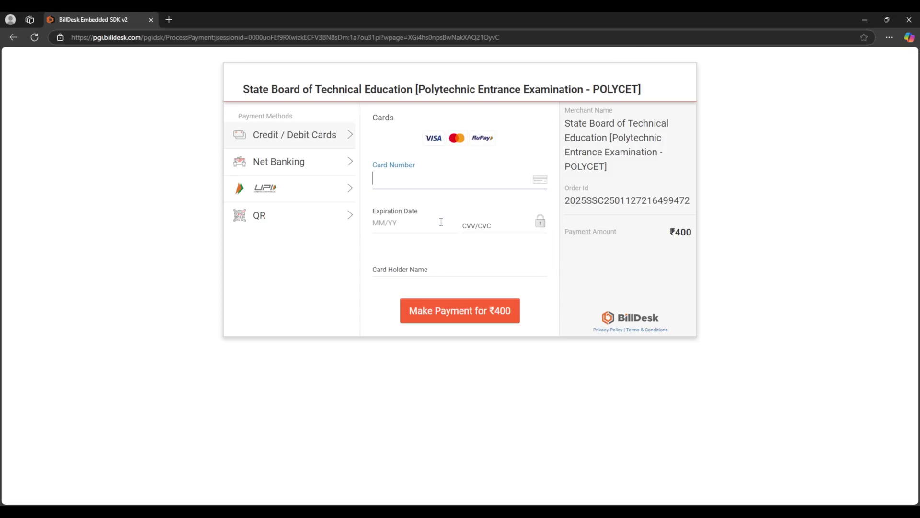
Step: Pay the ₹400 fee by QR code using BHIM UPI
click(265, 217)
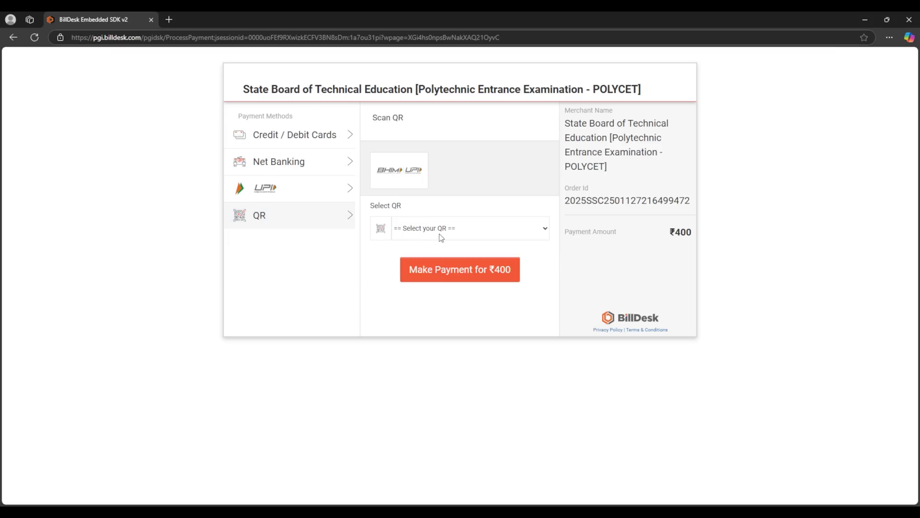
click(419, 266)
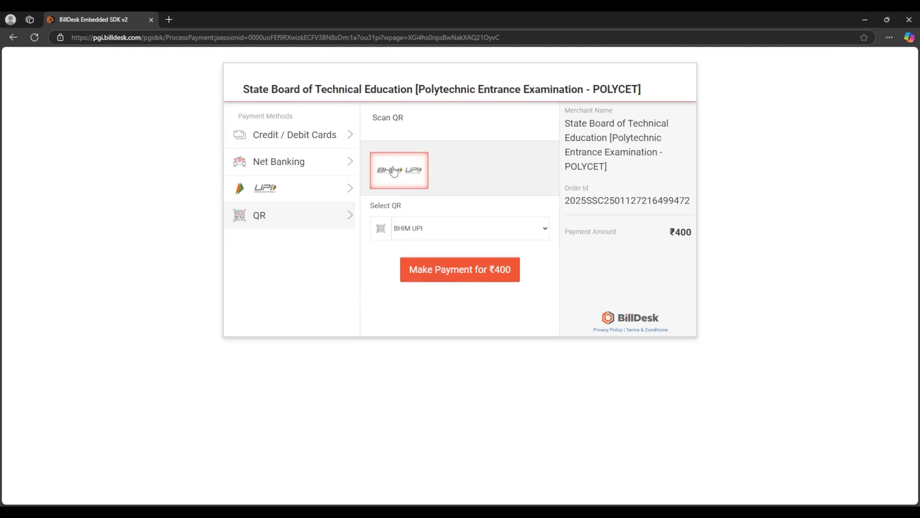
click(466, 272)
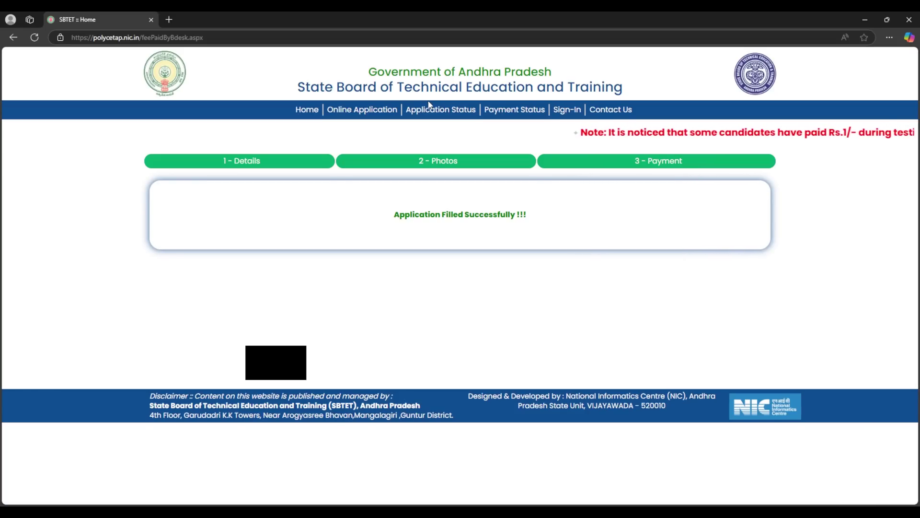
Step: Open Application Status to look up the submitted POLYCET 2025 application
click(431, 113)
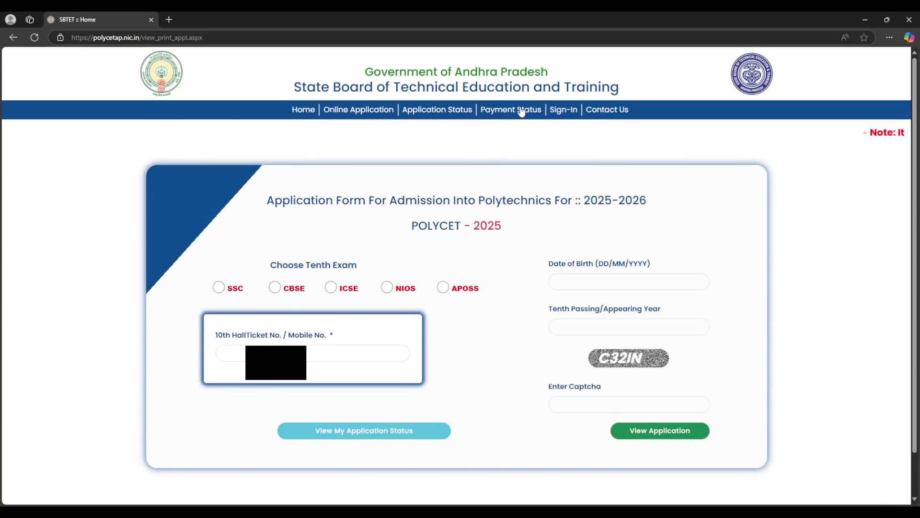
Step: Select SSC, enter the hall ticket number, and dismiss the blank date-of-birth warning
click(219, 287)
click(244, 361)
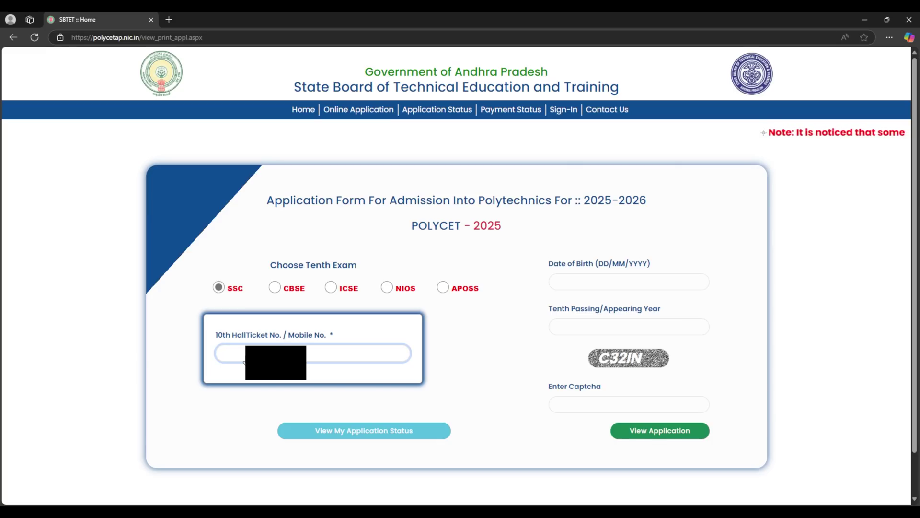
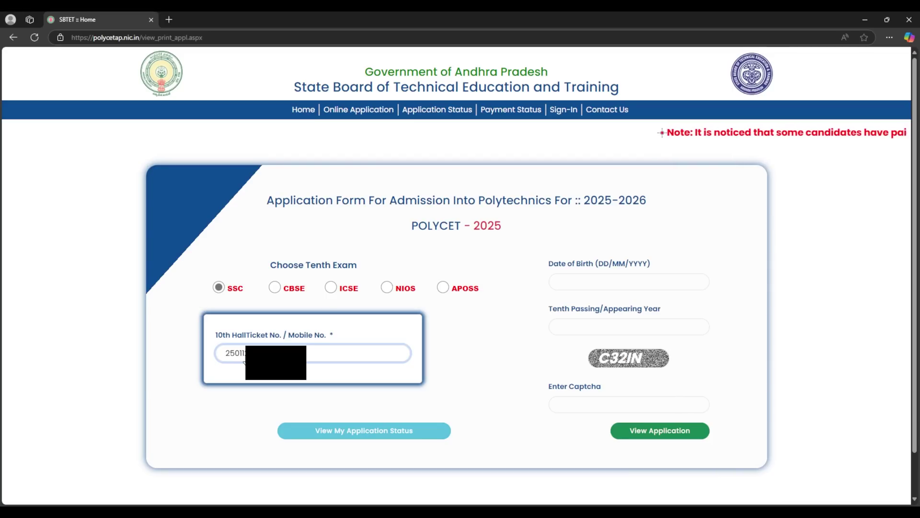
click(378, 435)
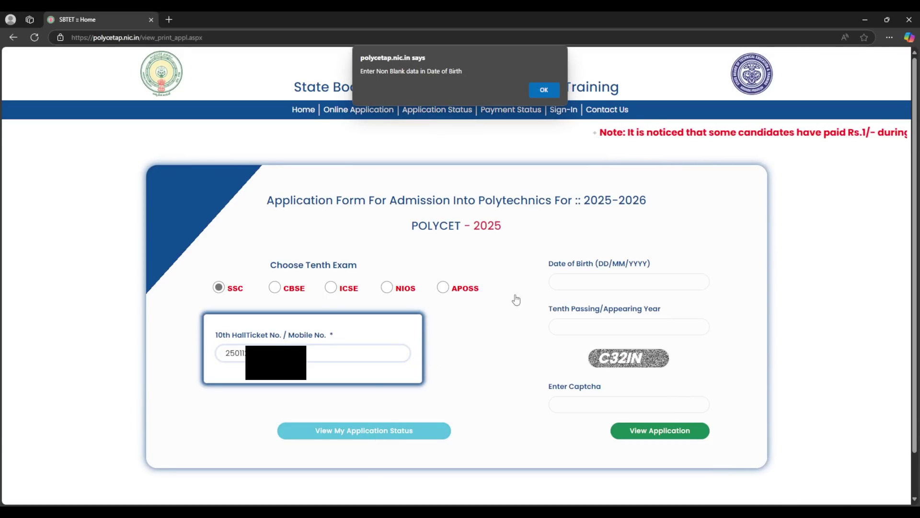
click(541, 91)
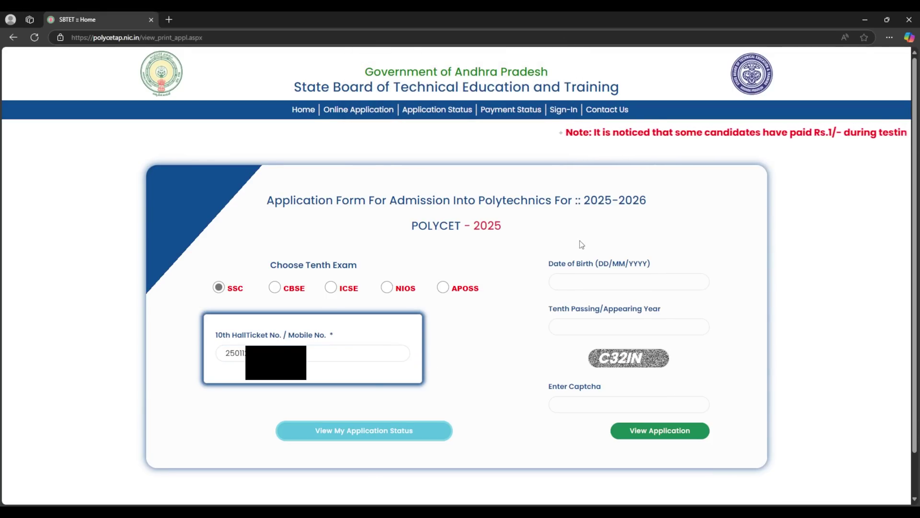
click(581, 286)
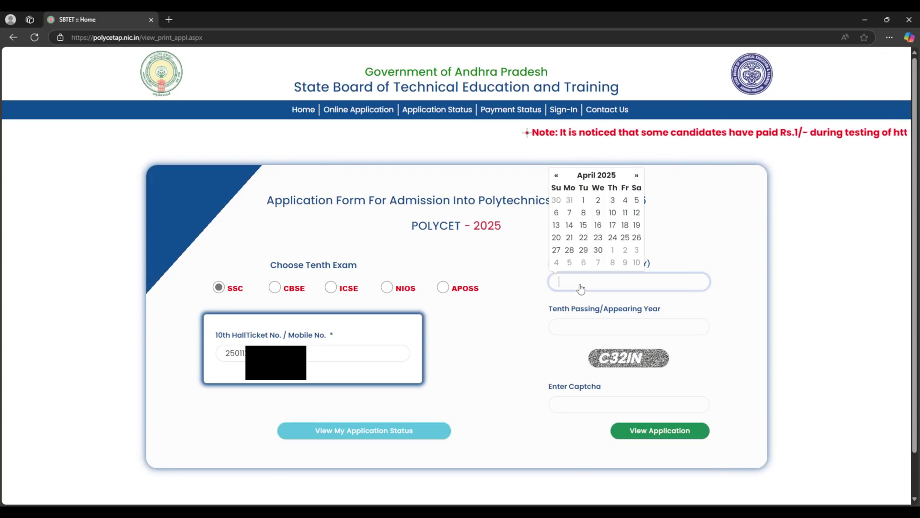
text(28)
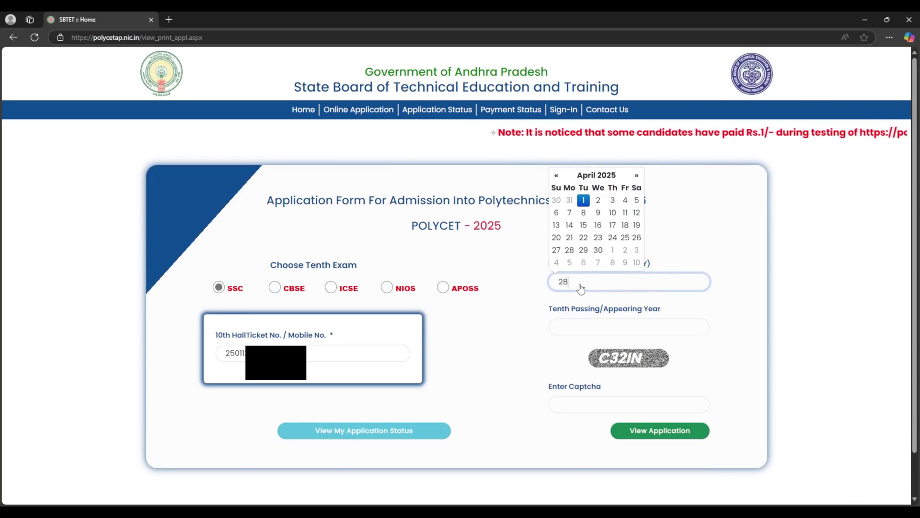
text(/)
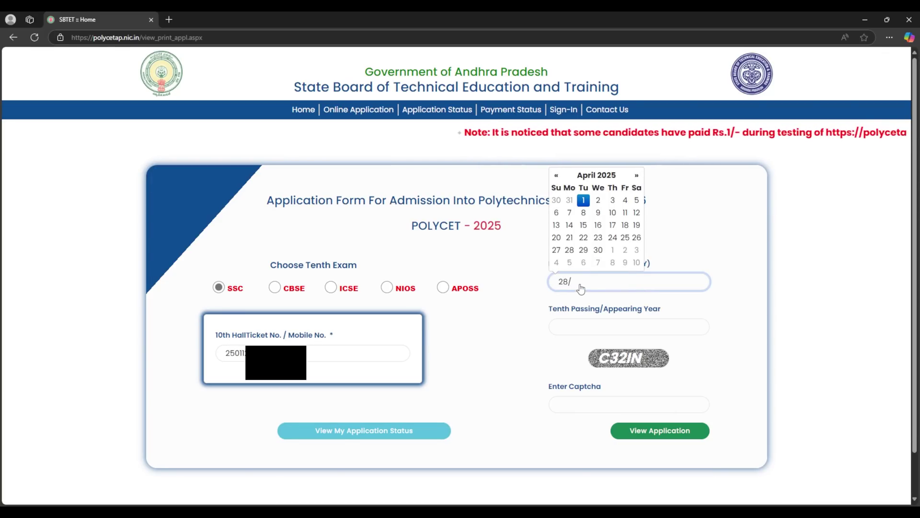
text(12/2009)
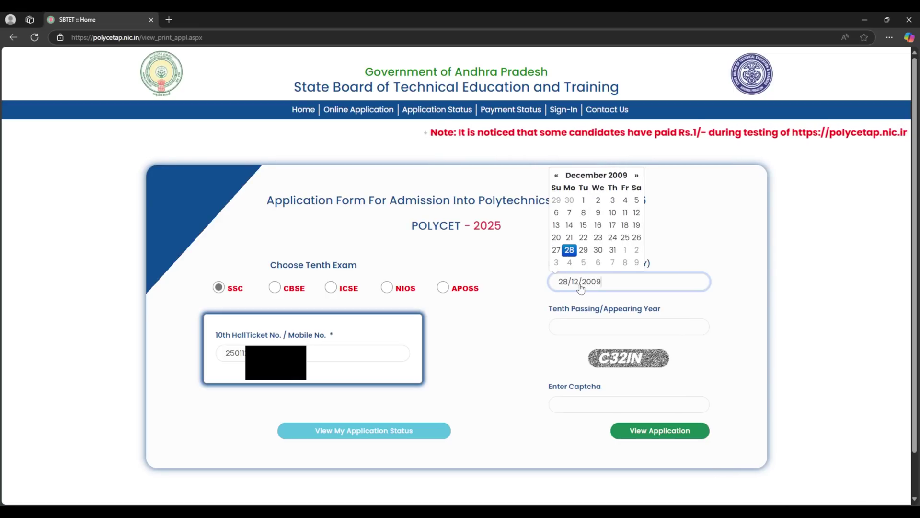
click(572, 330)
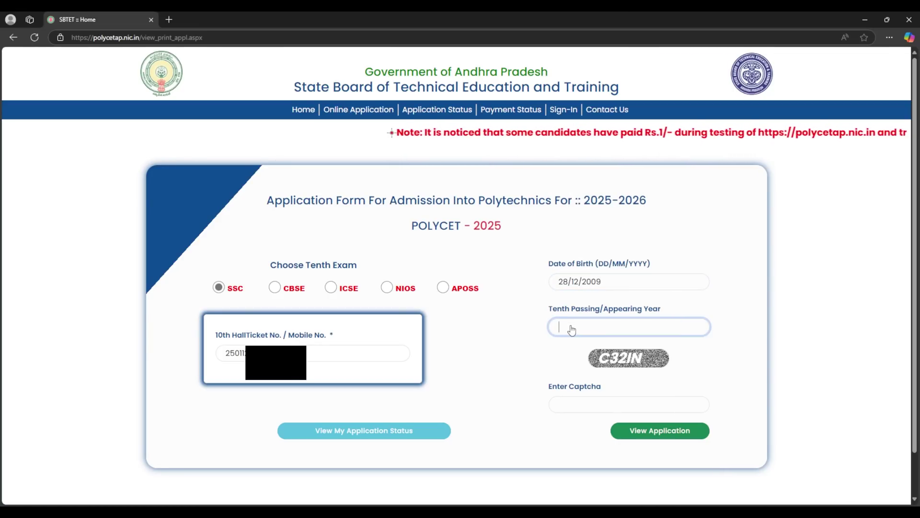
text(C32)
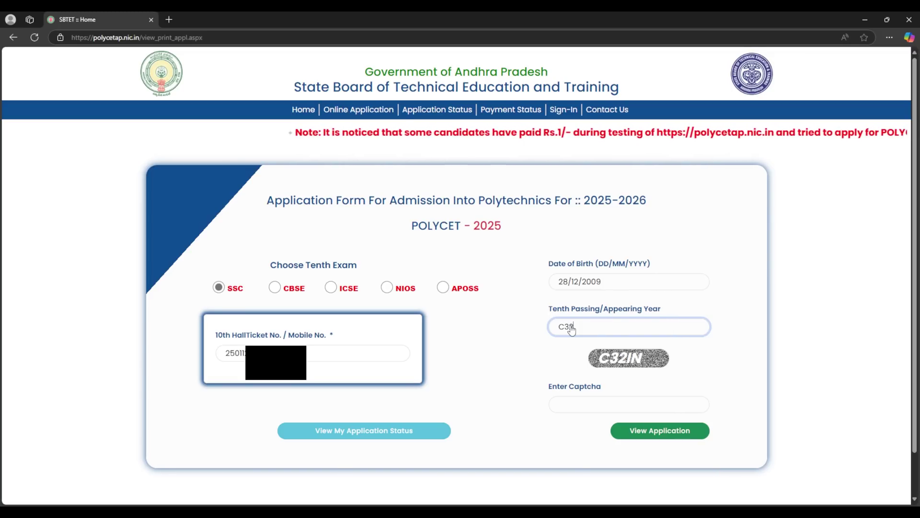
key(BackSpace)
key(BackSpace)
key(BackSpace)
text(2025)
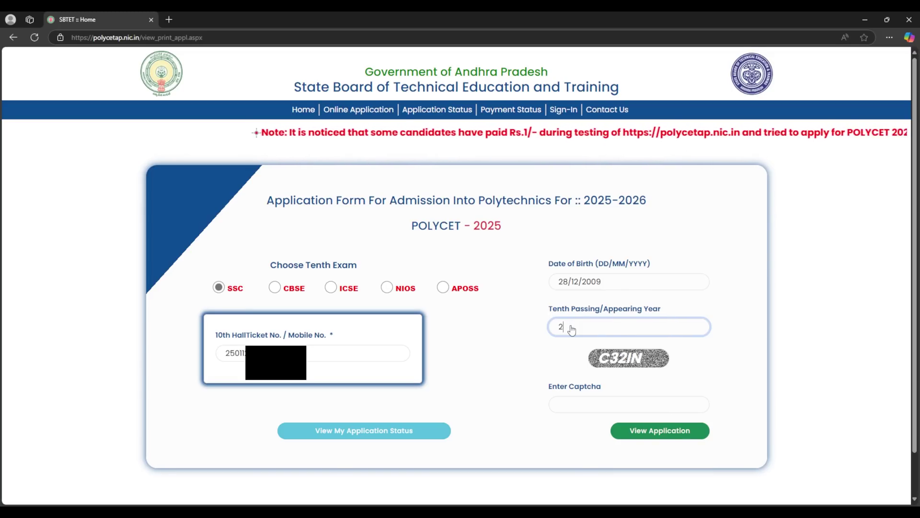
click(577, 392)
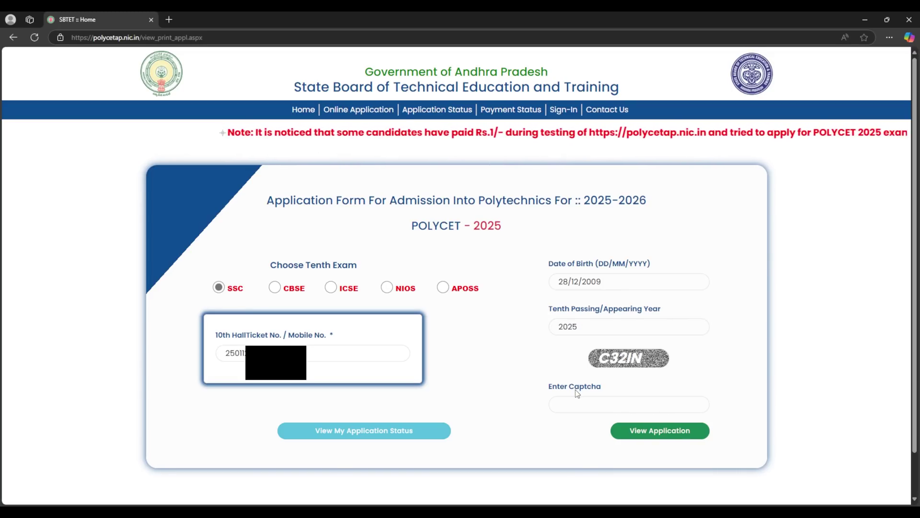
click(576, 403)
text(C)
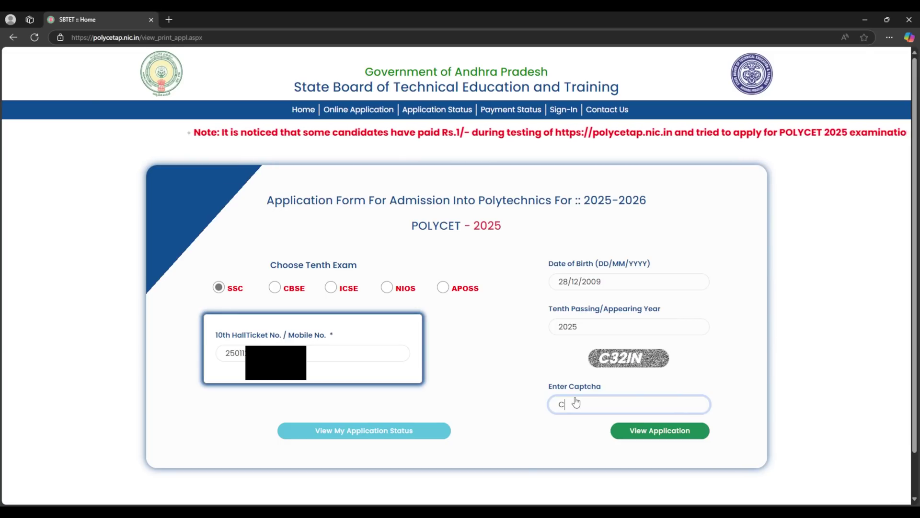
text(32)
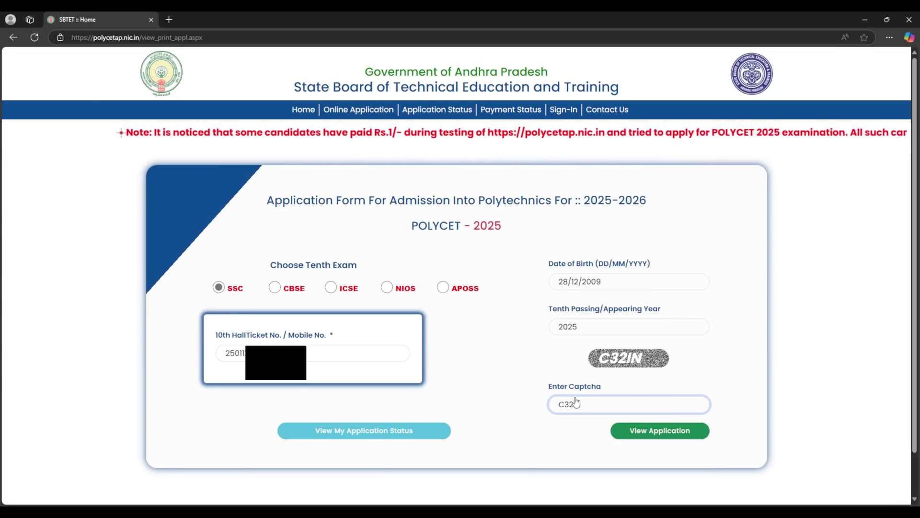
text(IN)
click(663, 433)
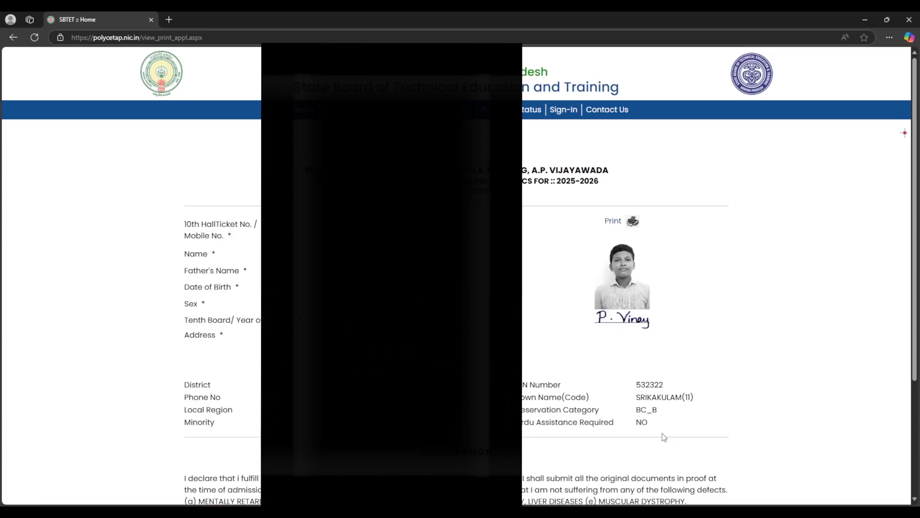
Step: Scroll through the submitted application to the declaration, checking exam town SRIKAKULAM(11) and BC_B category
scroll(569, 356, down, 3)
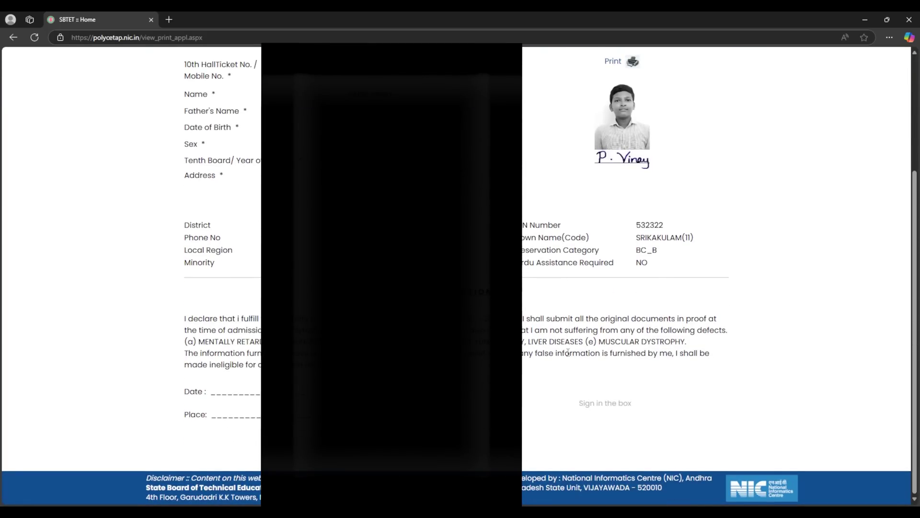
scroll(568, 353, up, 3)
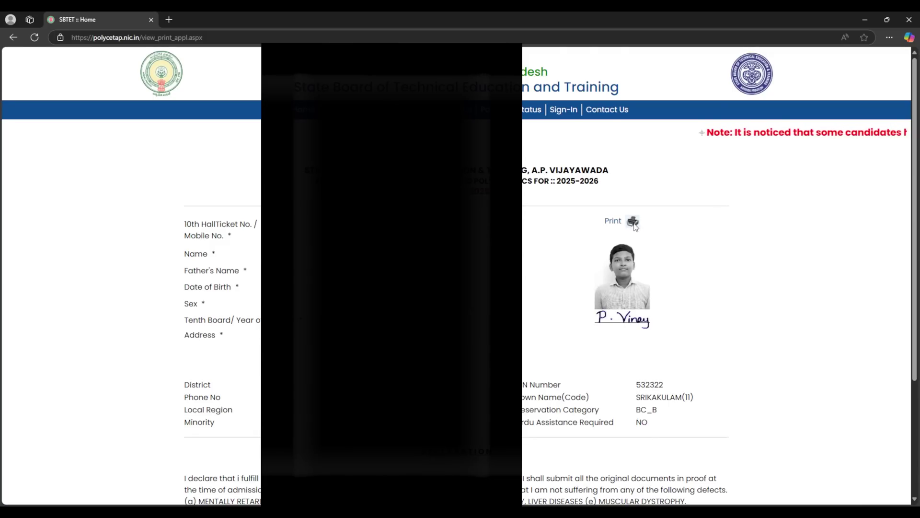
Step: Print the submitted 2025–26 application using the Save as PDF printer to keep a PDF copy
click(631, 222)
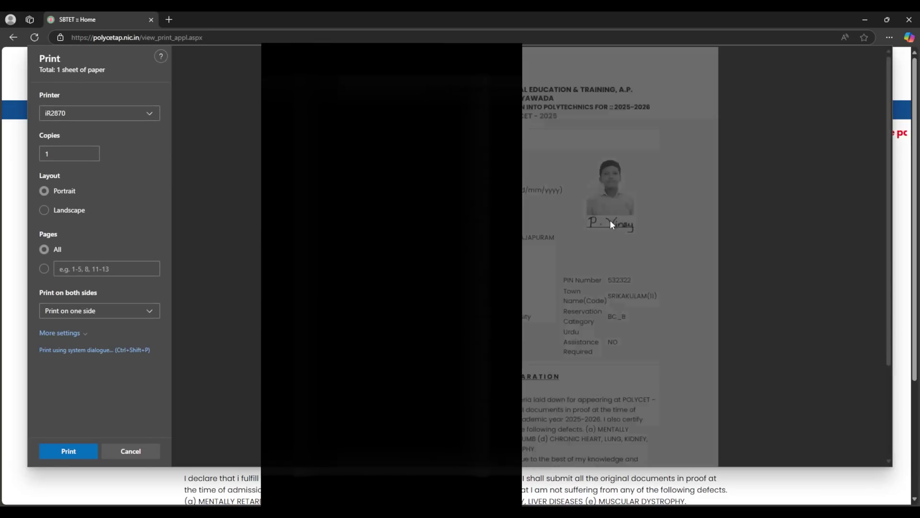
scroll(611, 224, down, 2)
scroll(611, 224, up, 2)
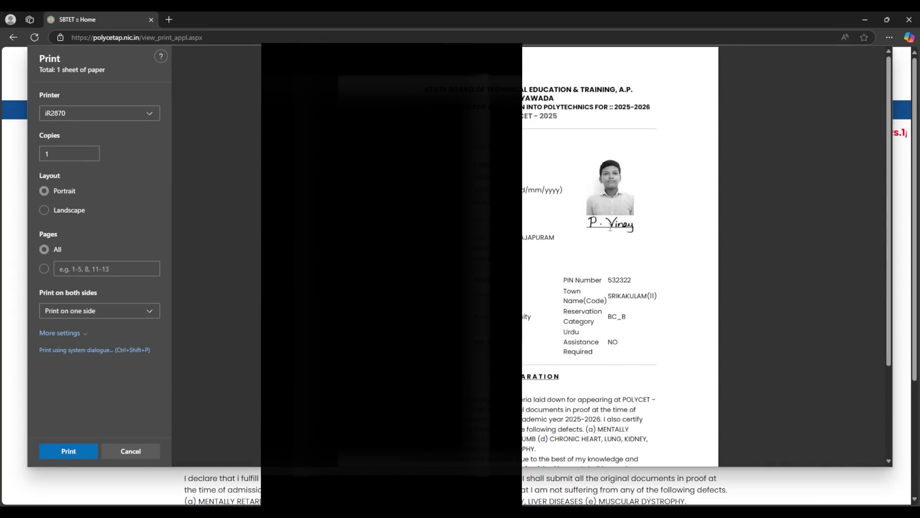
click(87, 113)
click(62, 130)
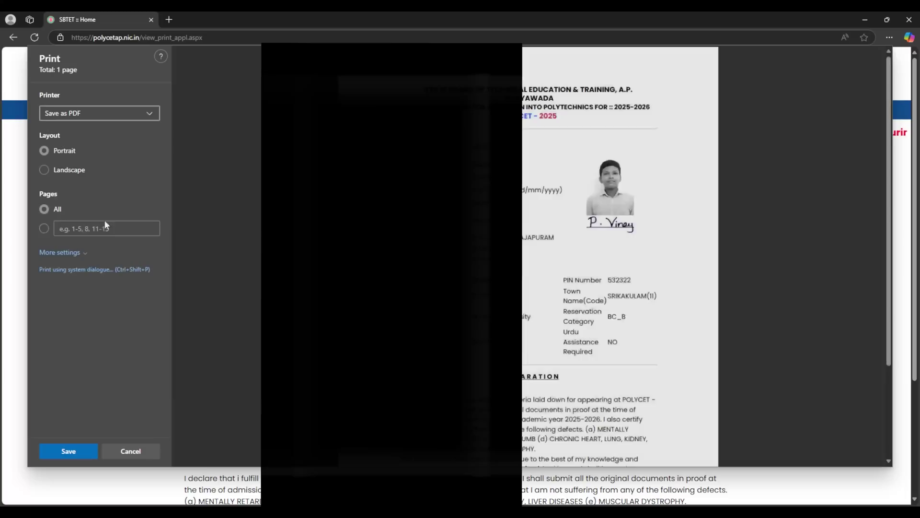
click(69, 456)
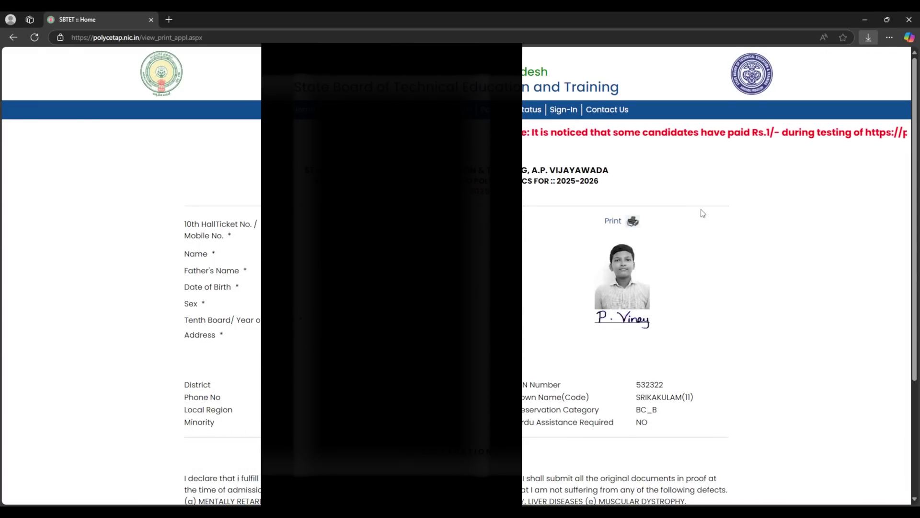
scroll(703, 213, down, 3)
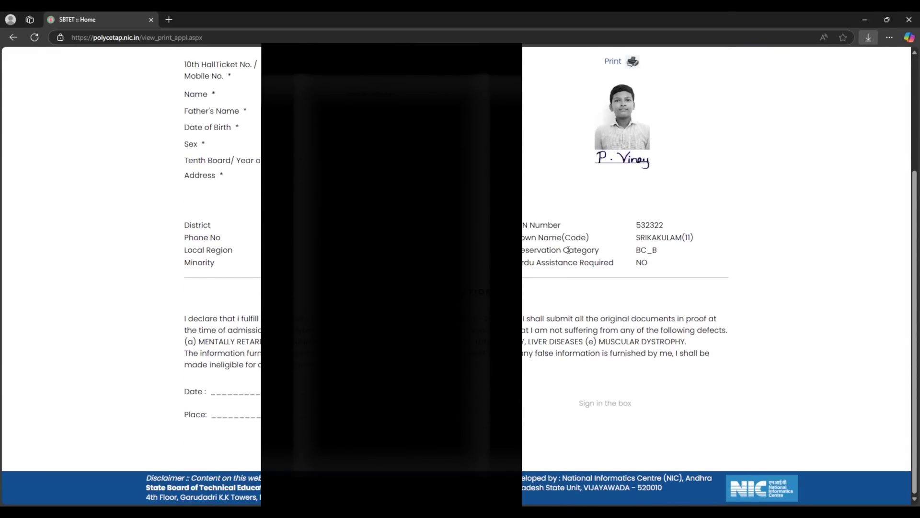
scroll(567, 250, up, 3)
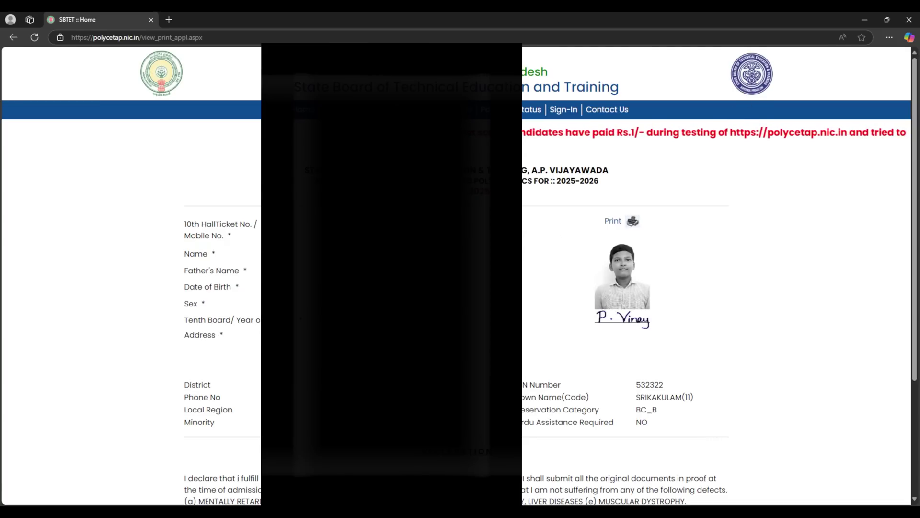
scroll(600, 161, down, 1)
scroll(623, 273, down, 2)
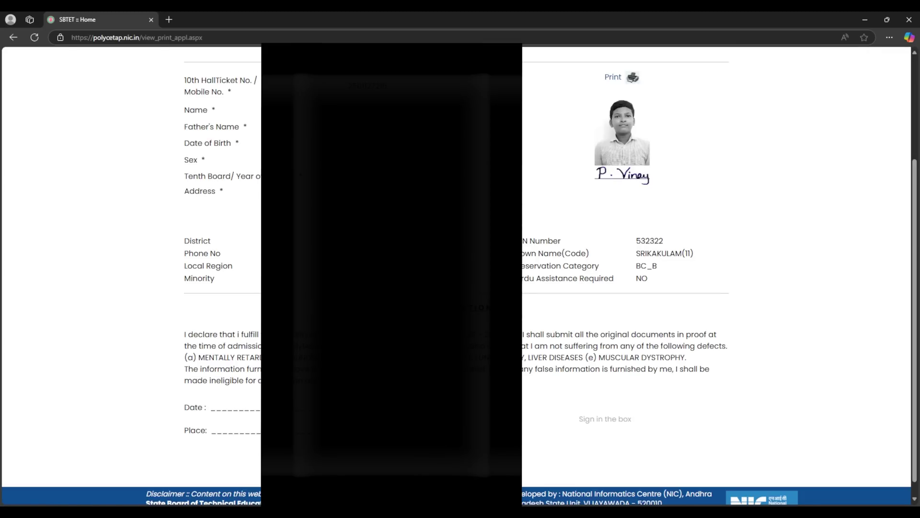
scroll(460, 269, up, 3)
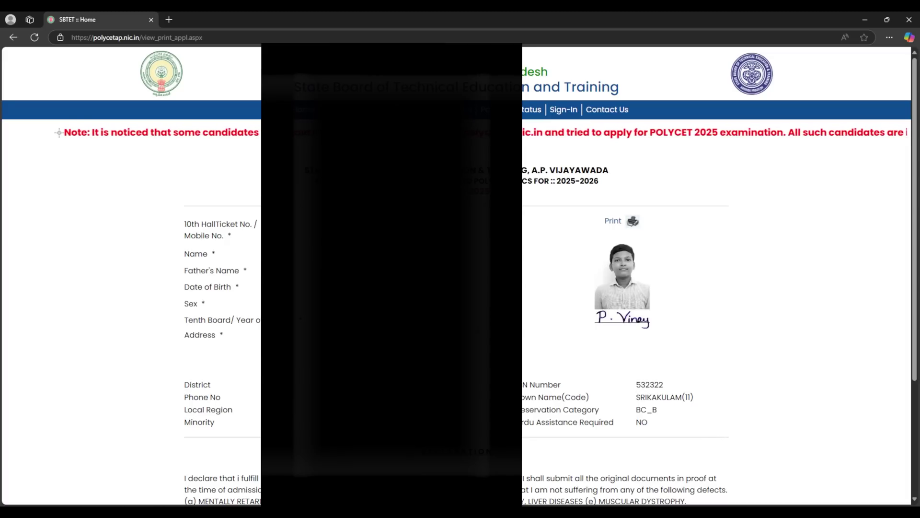
scroll(460, 268, down, 3)
scroll(460, 268, up, 3)
scroll(461, 268, down, 3)
scroll(461, 269, up, 3)
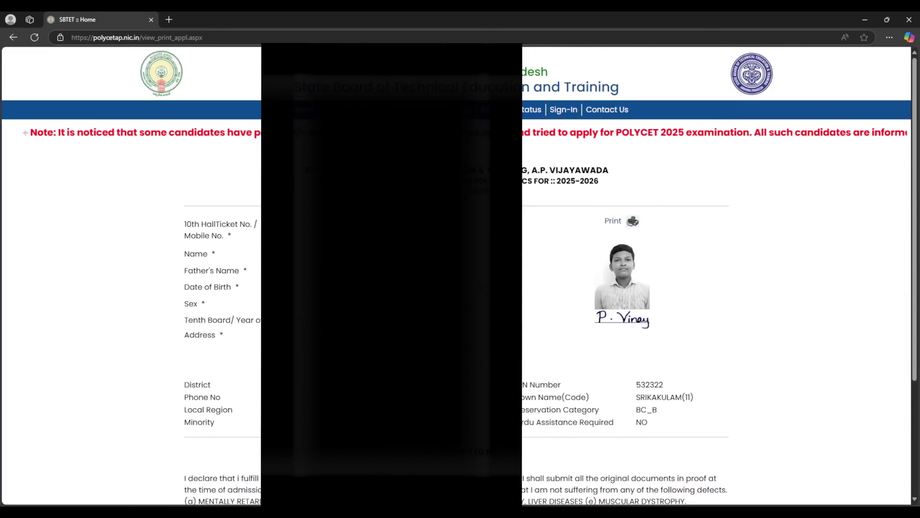